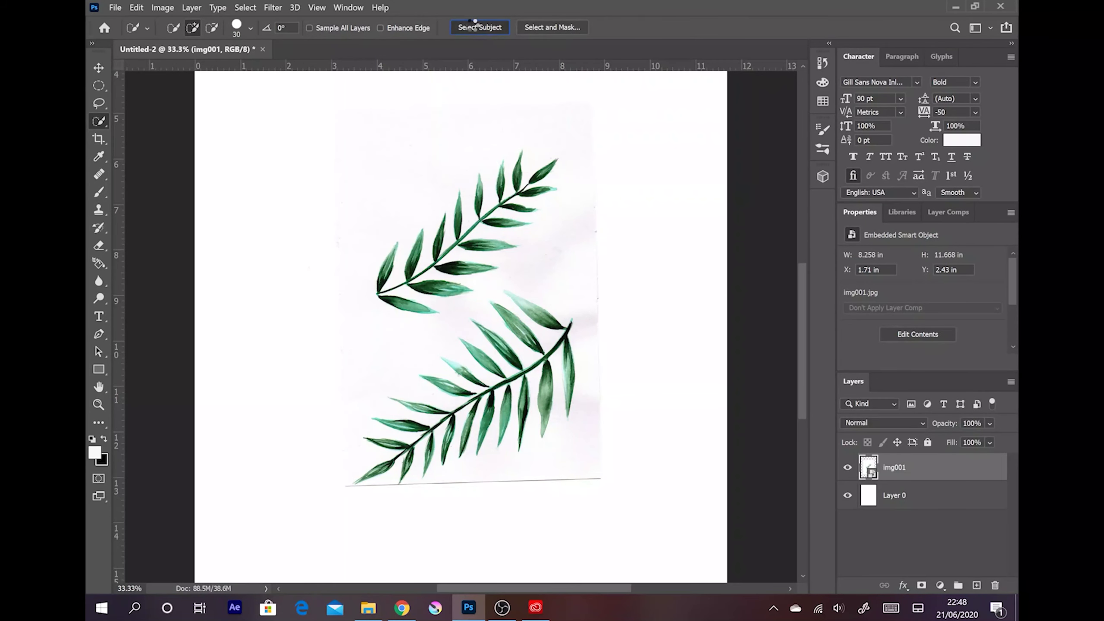
Step: Select the two leaf sprigs in the scan with Select Subject and Quick Selection and copy them onto a new layer
left_click(475, 24)
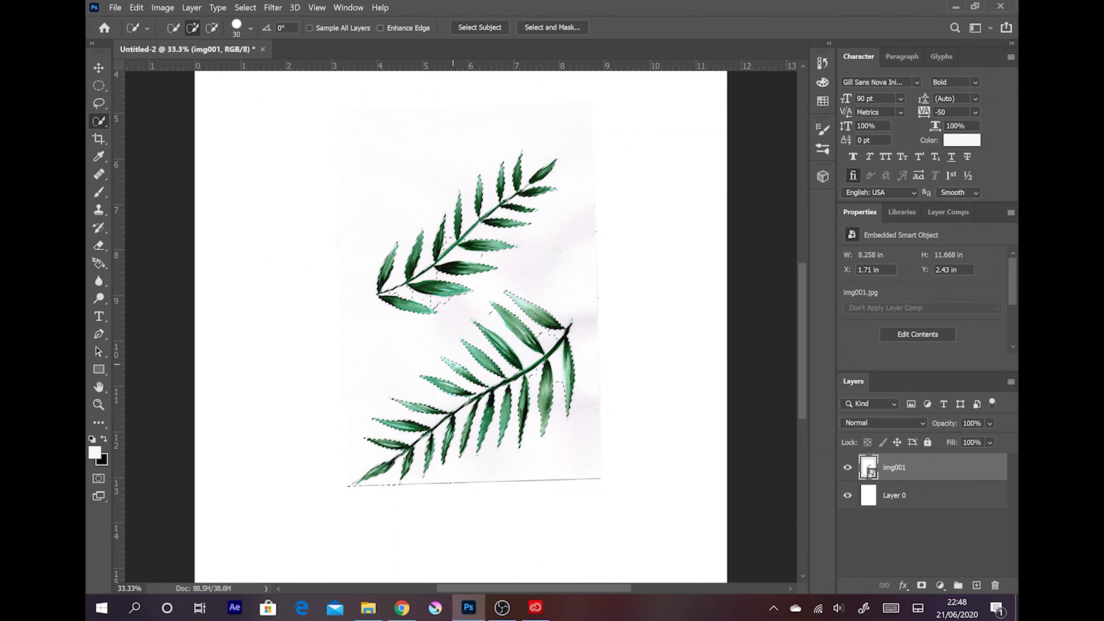
left_click_drag(460, 354, 448, 307)
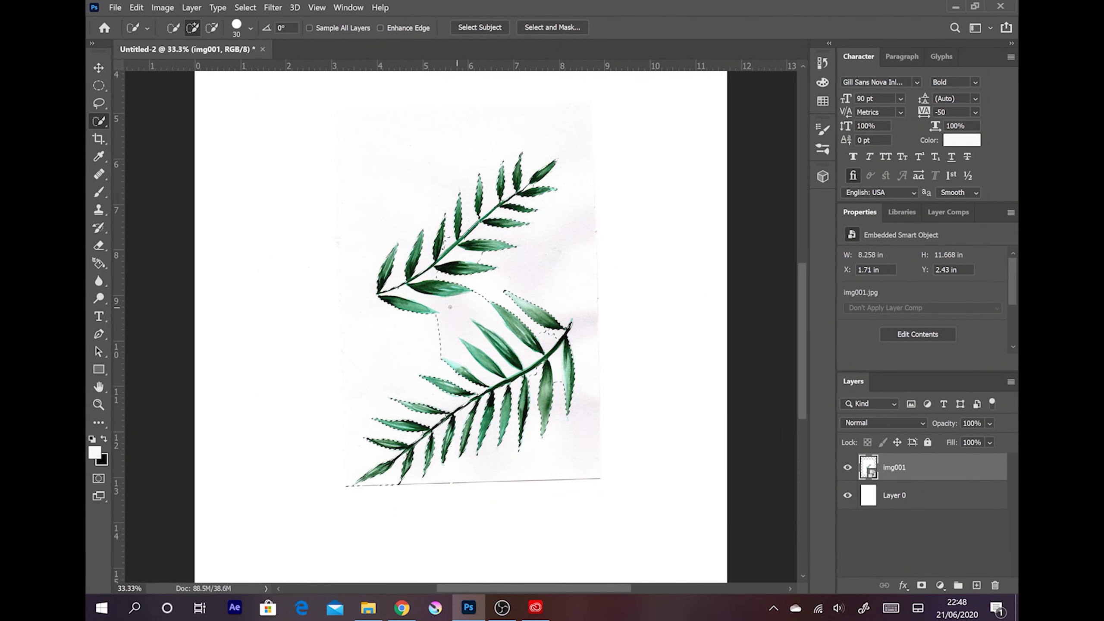
left_click(140, 8)
left_click(172, 94)
left_click(138, 7)
left_click(167, 120)
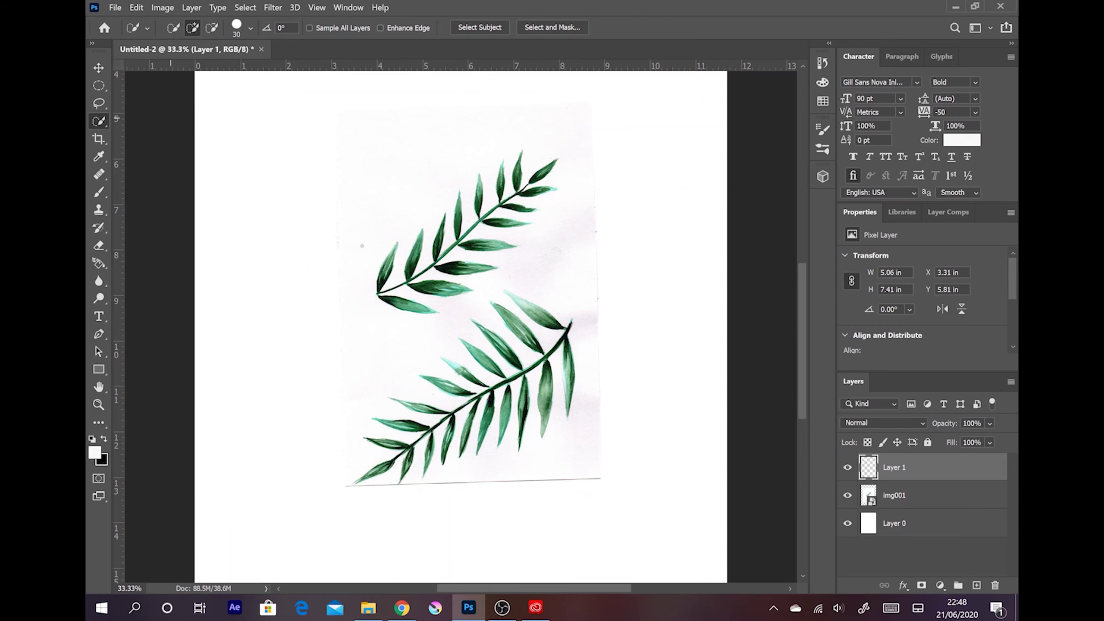
Step: Delete the img001 scan layer and hide the white Layer 0
left_click(888, 494)
left_click(995, 585)
left_click(848, 495)
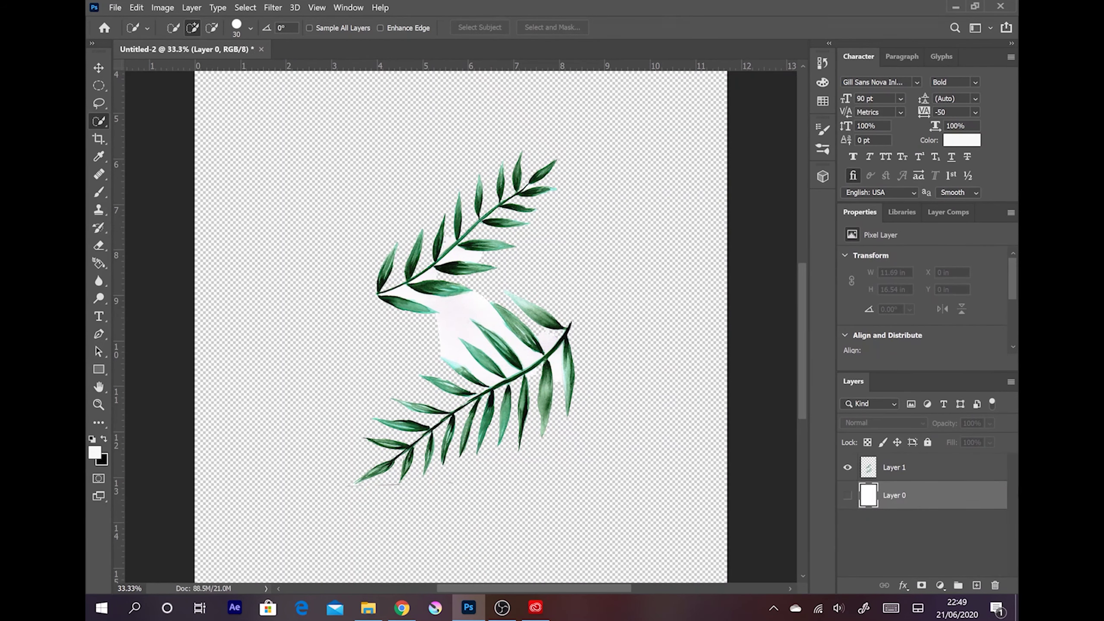
Step: Erase the leftover white paper along the stem and between the leaves of the upper sprig on Layer 1
left_click(105, 246)
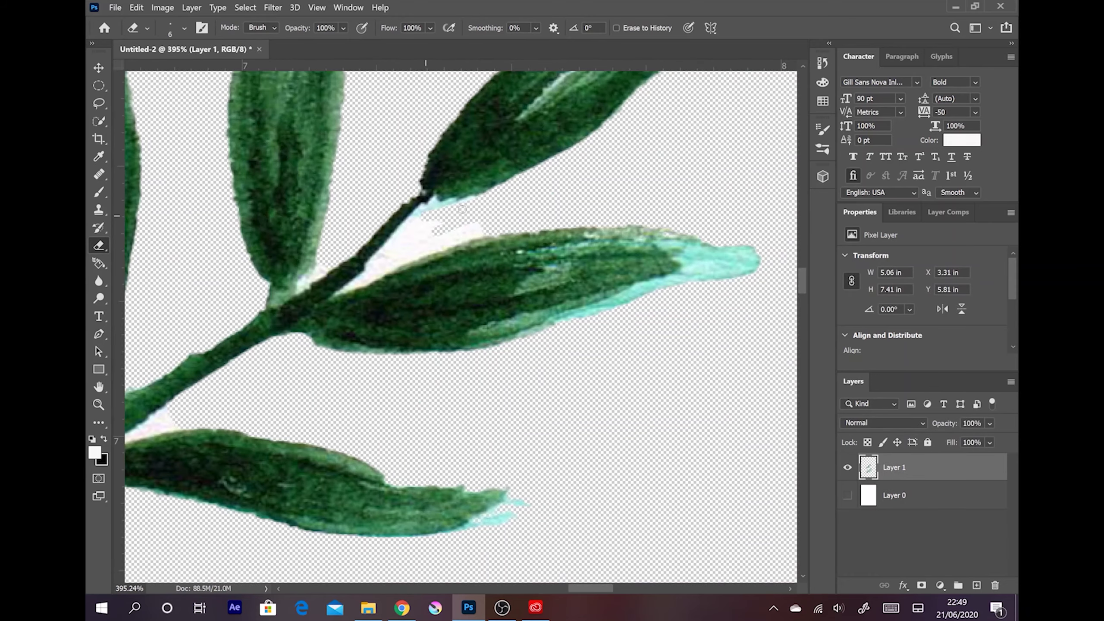
left_click_drag(462, 209, 425, 227)
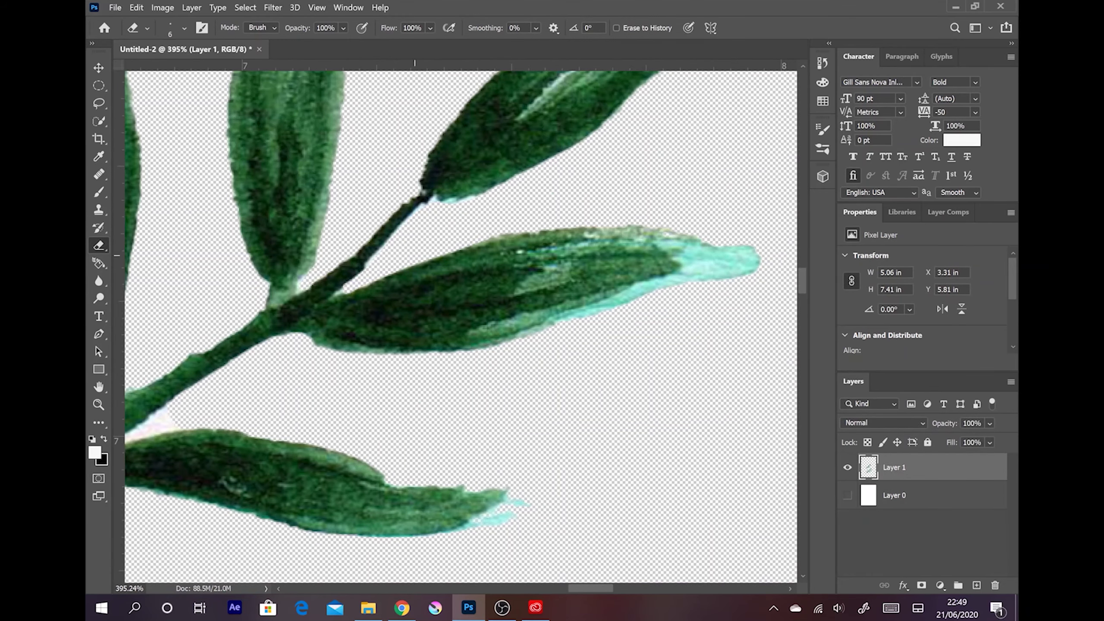
scroll(736, 342, "up", 2)
left_click_drag(191, 183, 172, 219)
scroll(736, 255, "down", 5)
scroll(511, 253, "up", 3)
scroll(510, 253, "down", 3)
scroll(510, 253, "up", 5)
left_click_drag(285, 266, 314, 230)
scroll(304, 278, "down", 4)
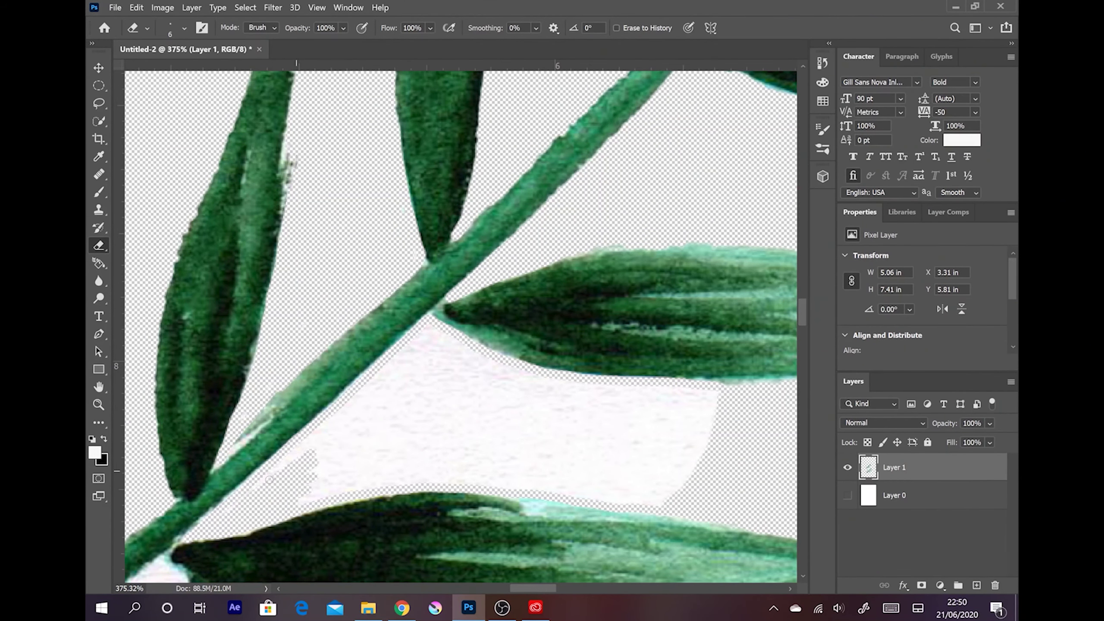
left_click_drag(347, 421, 460, 353)
Step: Enlarge the eraser to 39 px and erase the larger paper patches between the sprigs' leaves
left_click(184, 28)
left_click_drag(101, 73, 117, 73)
mouse_move(574, 439)
left_mouse_down()
mouse_move(685, 431)
mouse_move(427, 454)
mouse_move(415, 433)
left_mouse_up()
scroll(359, 398, "down", 8)
scroll(360, 398, "up", 6)
left_click_drag(532, 288, 472, 301)
Step: Outline the paper area around the upper sprig's lowest leaves with the Lasso and delete it
left_click(99, 103)
left_click_drag(207, 222, 324, 177)
left_click_drag(324, 177, 362, 157)
left_click_drag(434, 162, 328, 164)
key("Delete")
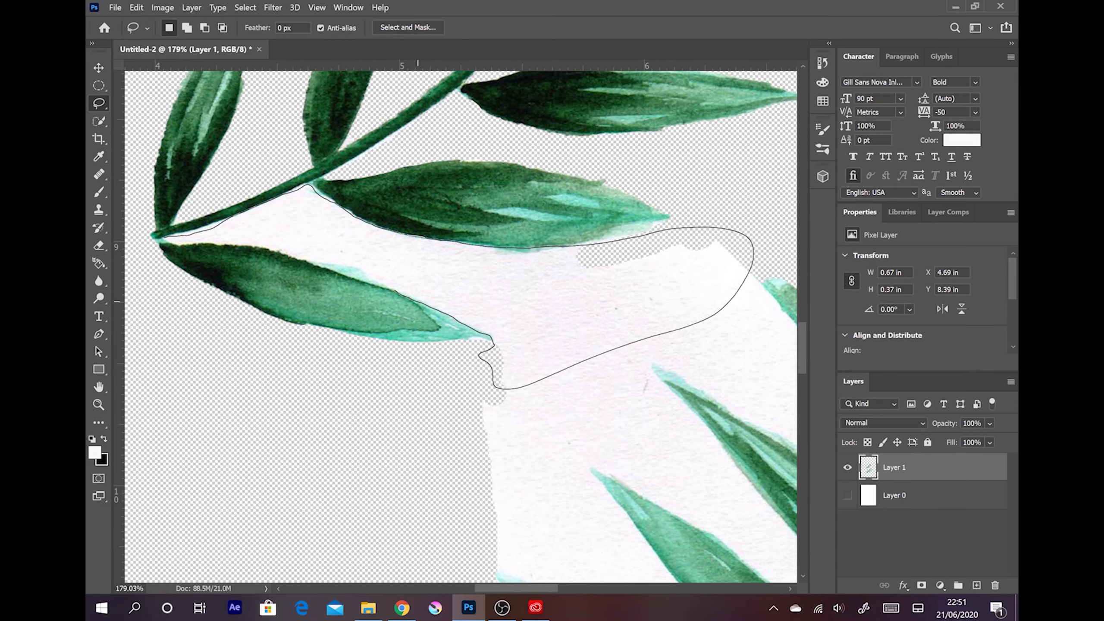
left_click_drag(395, 291, 174, 242)
key("Delete")
left_click_drag(491, 348, 281, 249)
Step: Lasso and delete the white paper areas between the upper leaves of the lower sprig
scroll(261, 248, "down", 3)
left_click_drag(262, 296, 299, 311)
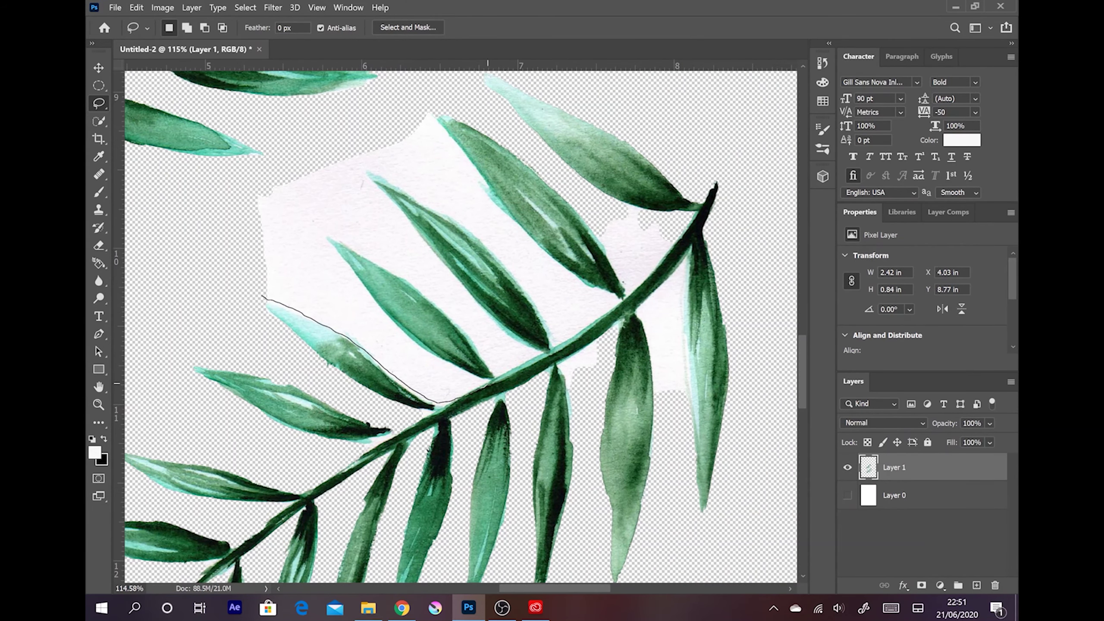
left_click_drag(539, 353, 539, 354)
key("Delete")
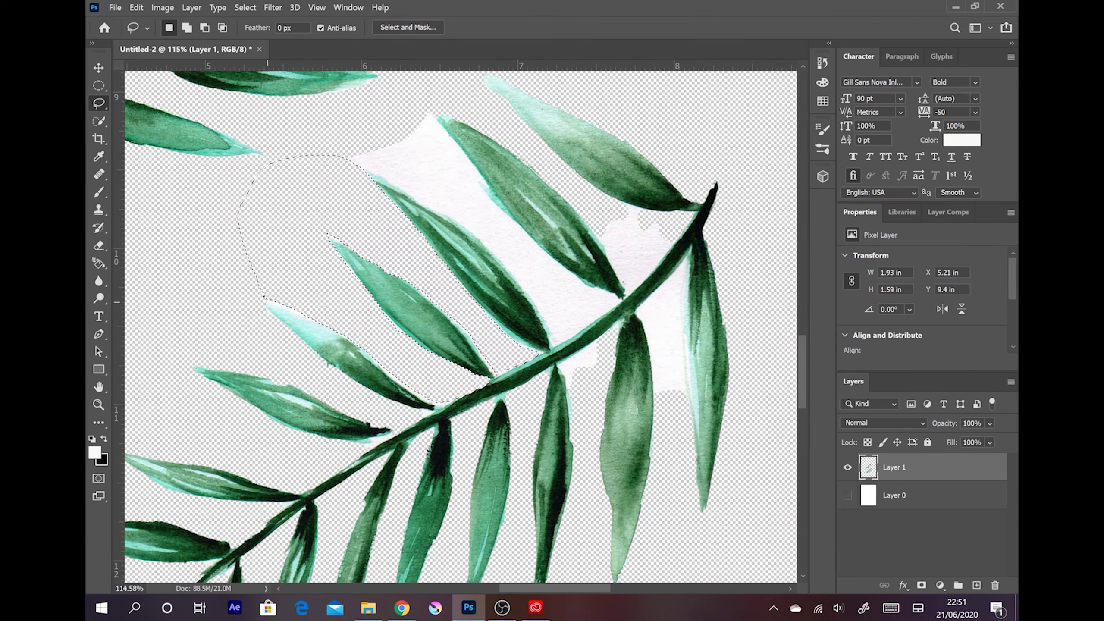
left_click_drag(349, 148, 439, 209)
key("Delete")
mouse_move(595, 223)
left_mouse_down()
mouse_move(656, 403)
mouse_move(691, 257)
left_mouse_up()
key("Delete")
key("Delete")
Step: Reduce the eraser to 6 px and erase paper remnants where the lower sprig's leaves meet its stem
left_click(99, 246)
scroll(460, 326, "up", 8)
left_click(184, 28)
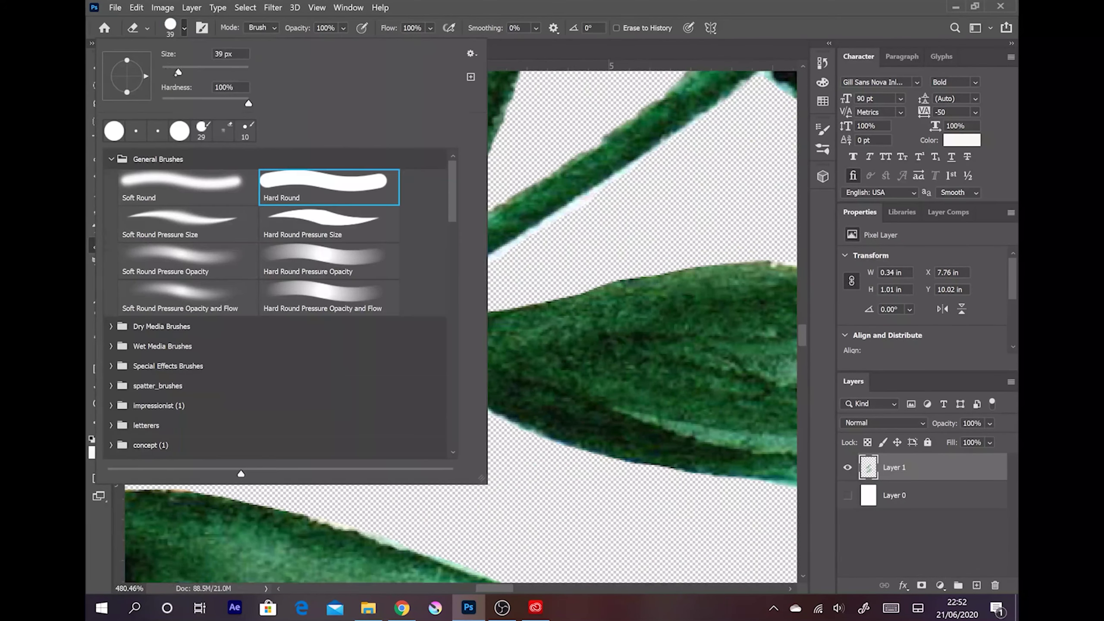
left_click_drag(174, 72, 164, 72)
key("Return")
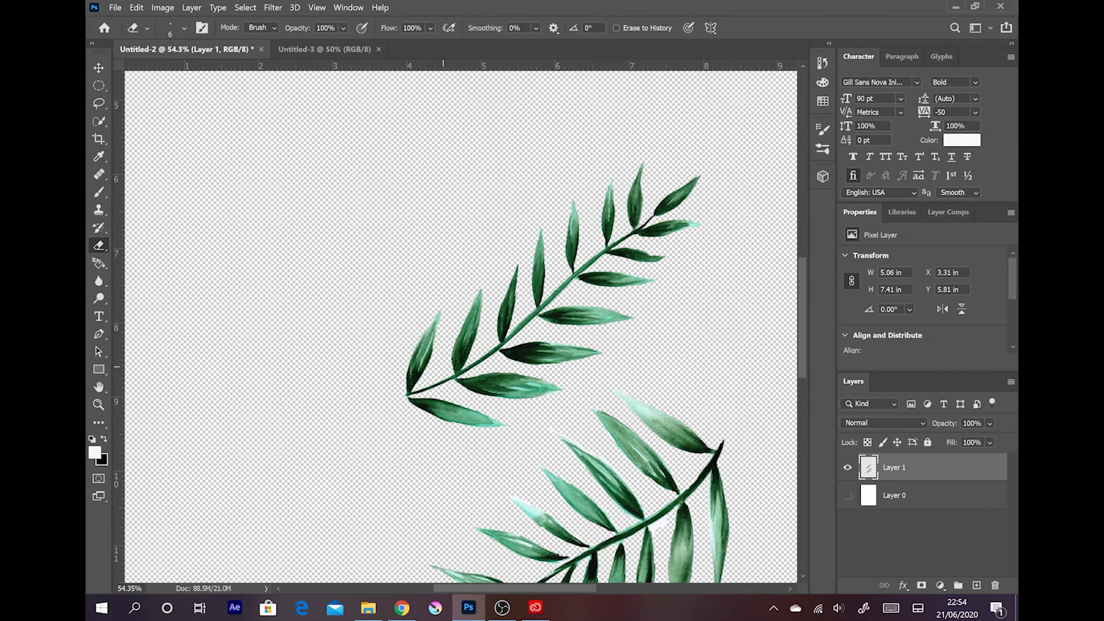
scroll(414, 240, "up", 6)
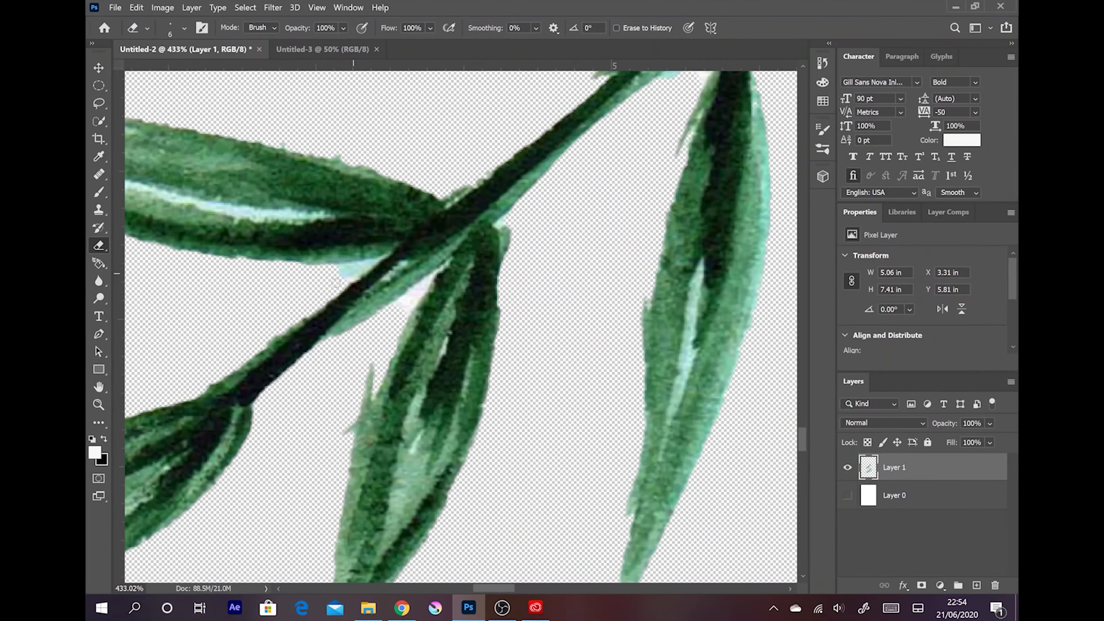
left_click_drag(348, 261, 383, 272)
scroll(394, 296, "down", 2)
left_click_drag(533, 205, 472, 257)
left_click_drag(554, 252, 530, 278)
left_click_drag(476, 250, 513, 265)
scroll(491, 256, "down", 4)
scroll(532, 192, "up", 6)
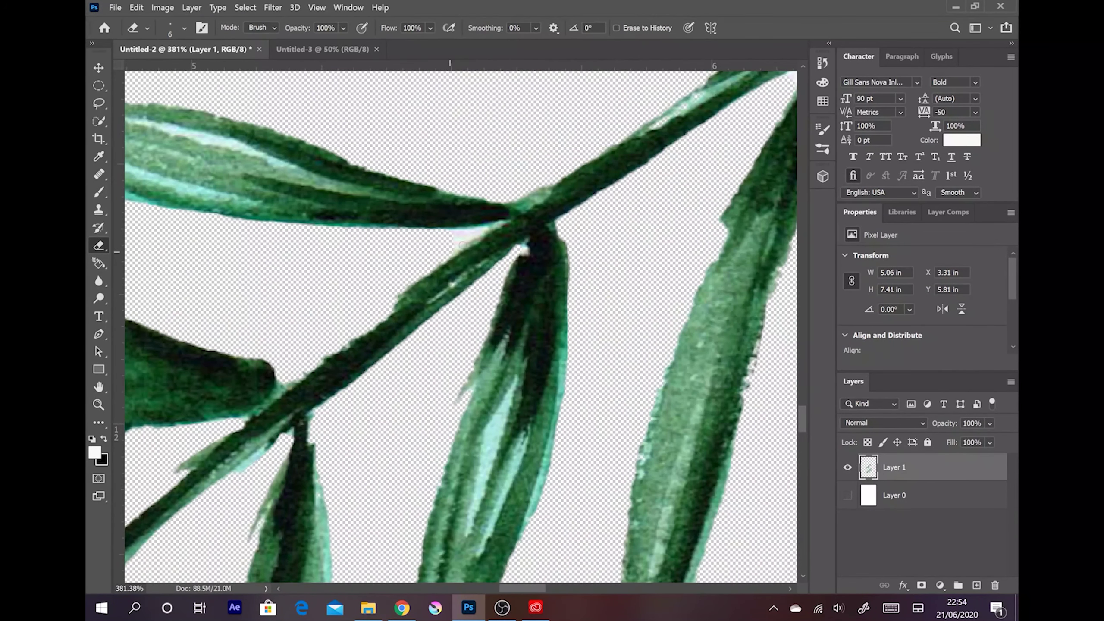
scroll(431, 259, "down", 2)
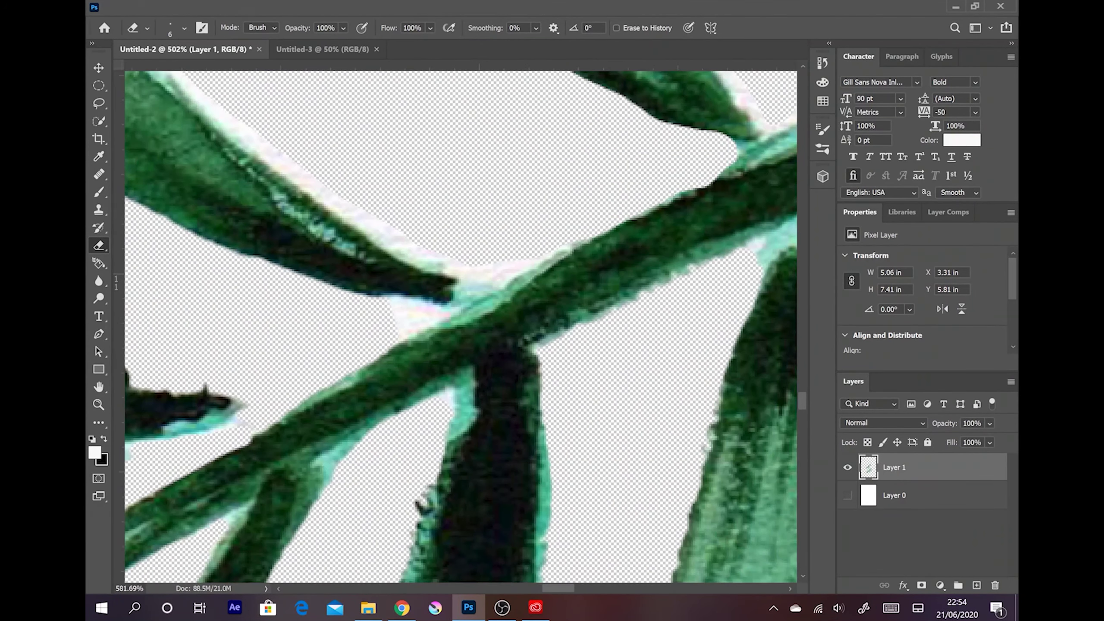
Step: Switch to full-screen view with menus and erase the white fringes around the lower sprig's middle leaves
scroll(269, 133, "down", 5)
scroll(303, 183, "up", 3)
key("f")
scroll(385, 361, "down", 4)
scroll(467, 378, "up", 5)
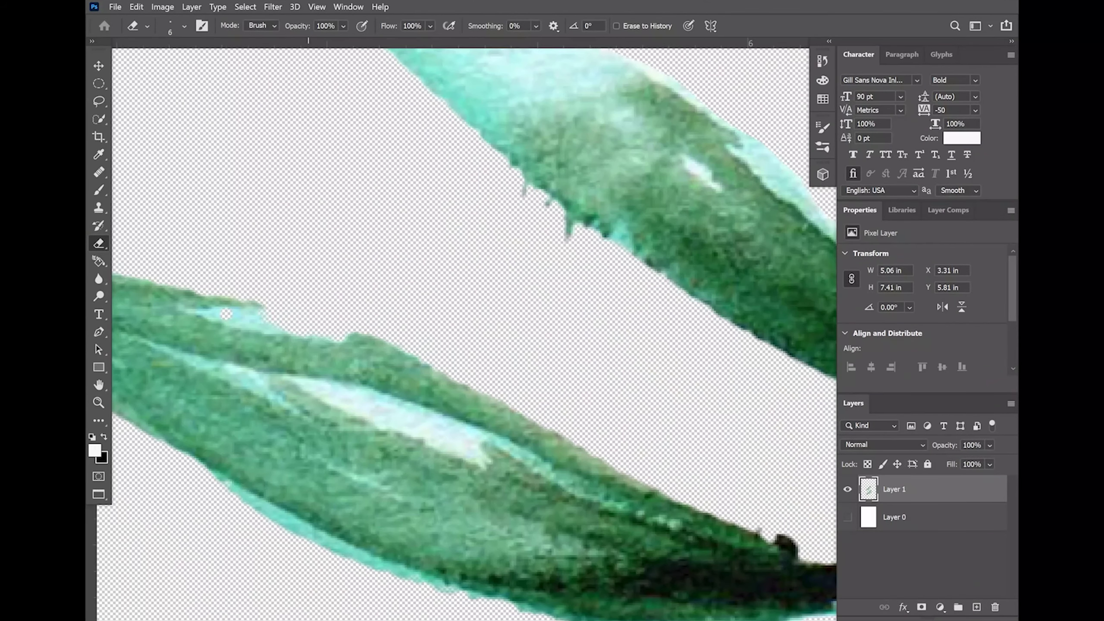
scroll(182, 280, "down", 4)
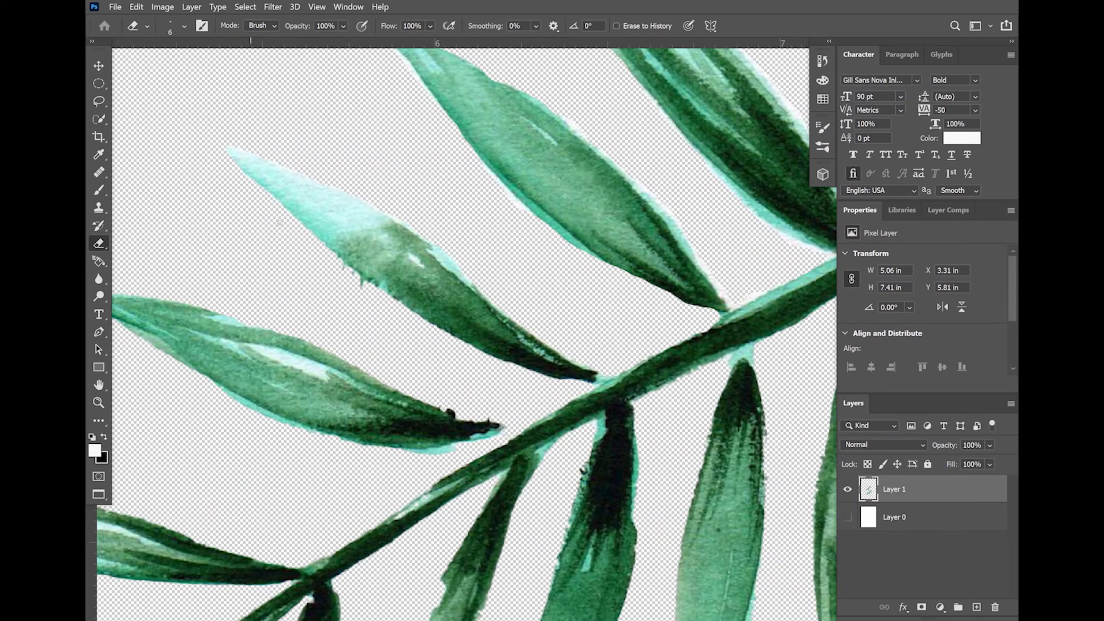
left_click_drag(723, 295, 471, 405)
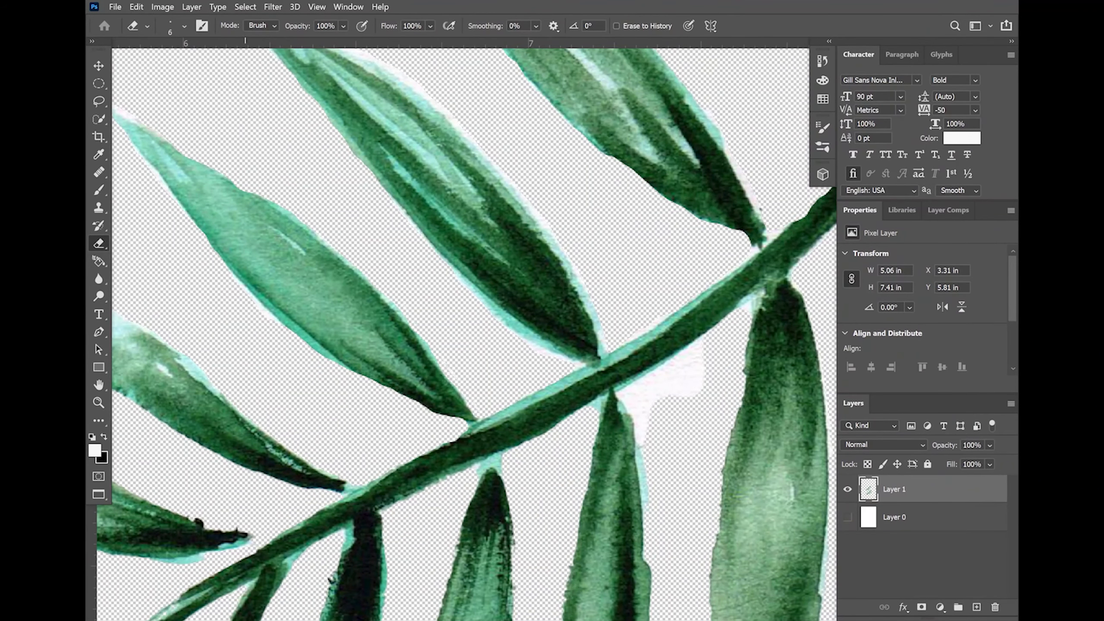
left_click_drag(261, 310, 213, 248)
left_click_drag(128, 146, 231, 204)
left_click_drag(308, 78, 201, 223)
left_click_drag(537, 555, 389, 344)
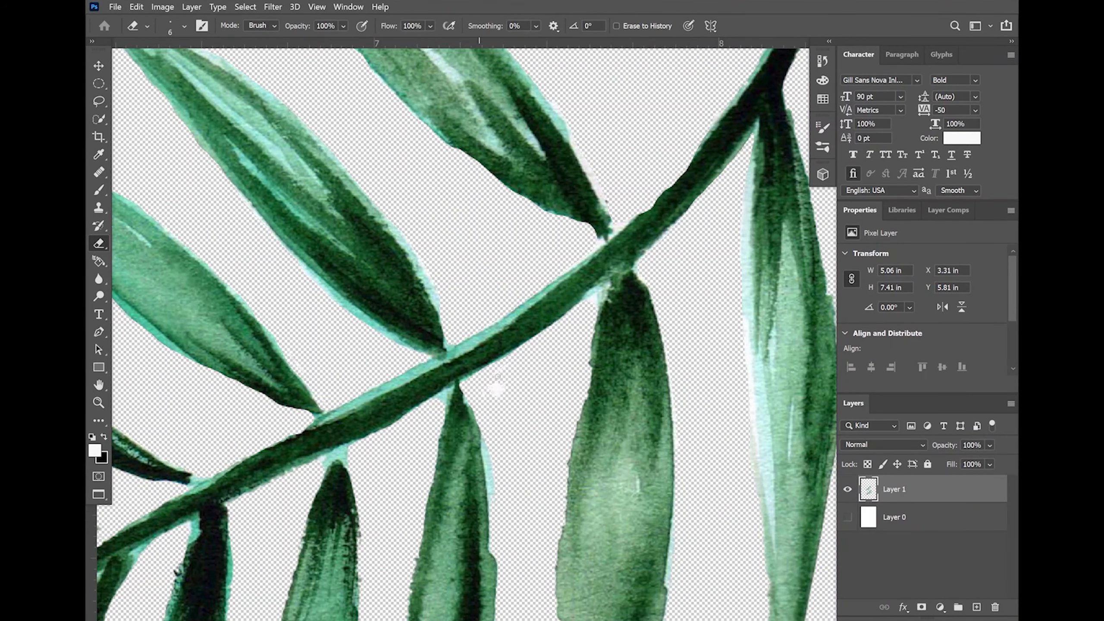
Step: Erase the remaining paper along the thick end of the lower sprig's stem and its uppermost leaves
left_click_drag(621, 209, 611, 232)
left_click_drag(670, 189, 543, 317)
left_click_drag(452, 285, 472, 326)
scroll(559, 348, "down", 5)
scroll(428, 224, "up", 5)
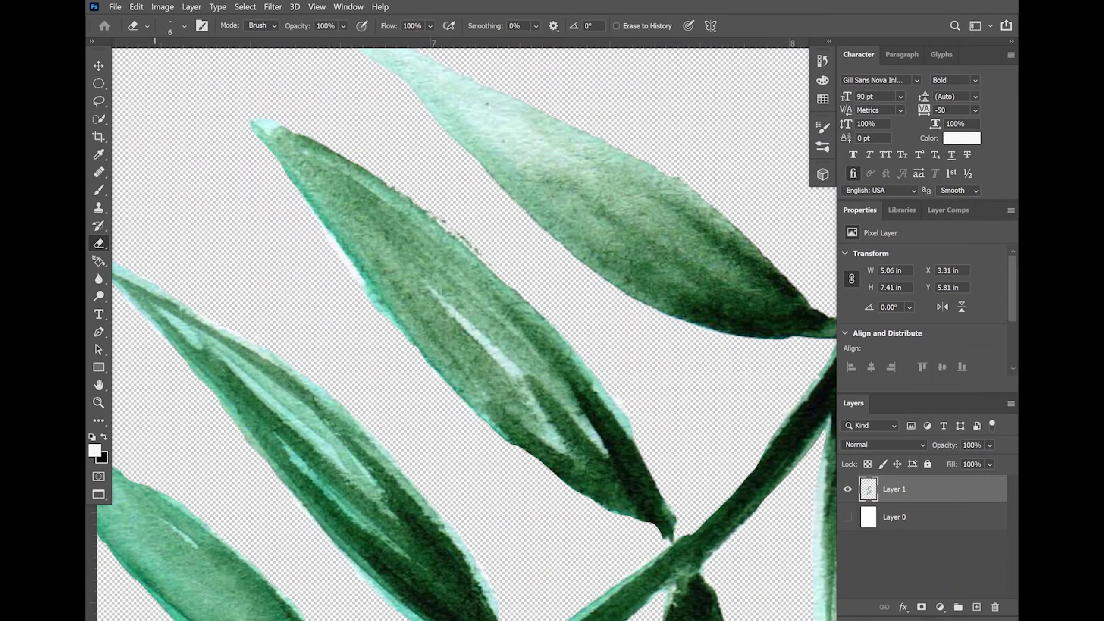
scroll(504, 360, "down", 5)
scroll(504, 361, "right", 4)
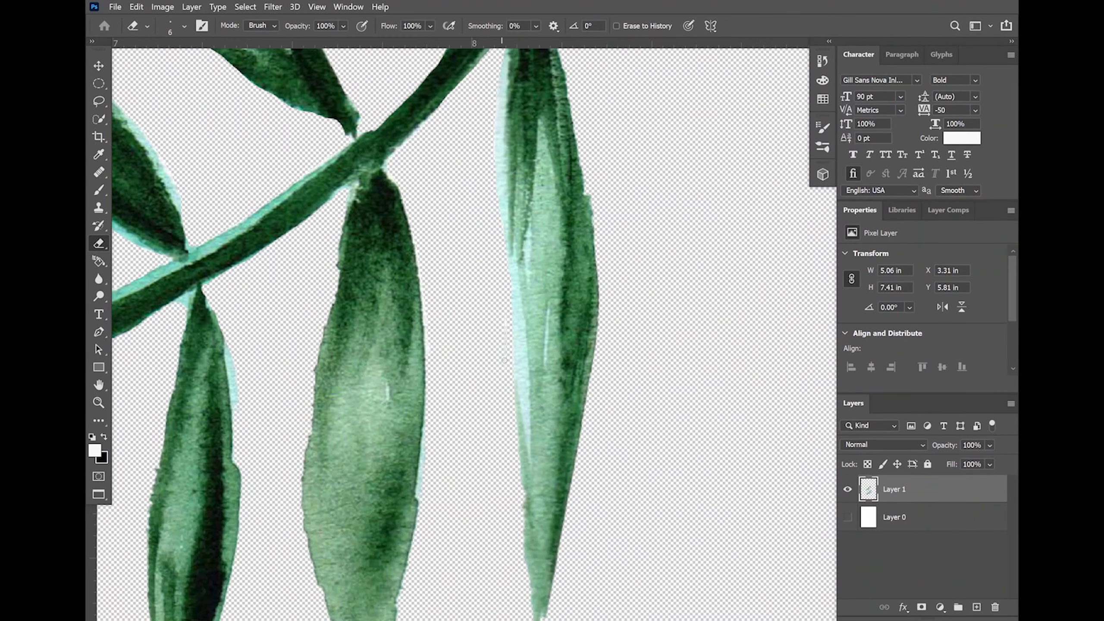
Step: Clean up the lower sprig's hanging leaves and erase the dark scan-edge lines beneath their tips
left_click_drag(304, 448, 662, 170)
left_click_drag(173, 392, 711, 214)
left_click_drag(135, 436, 371, 278)
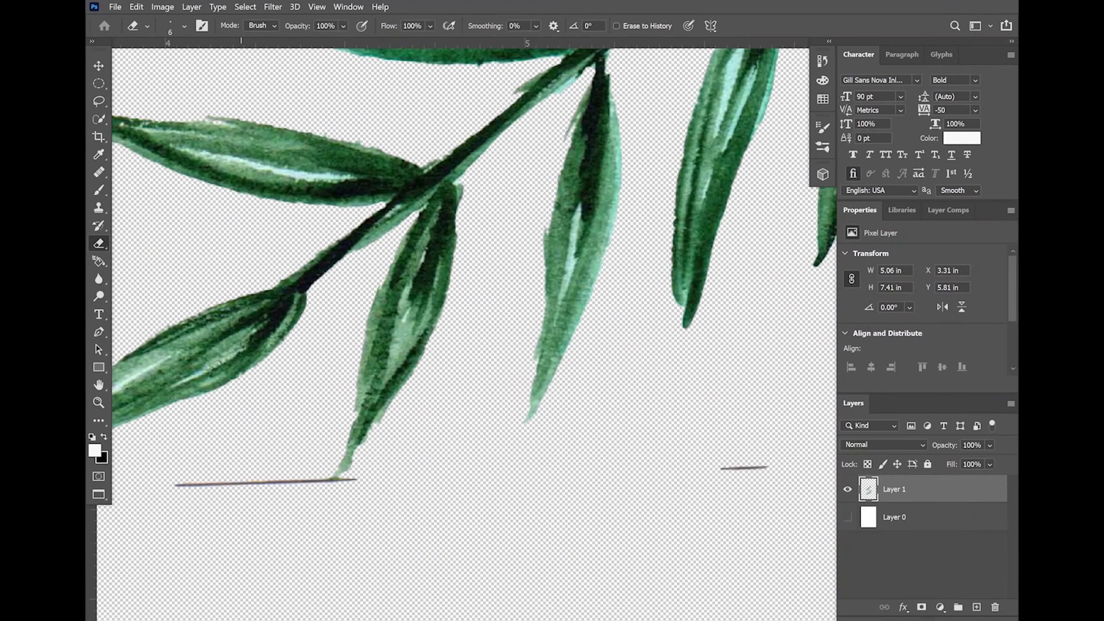
scroll(715, 468, "down", 8)
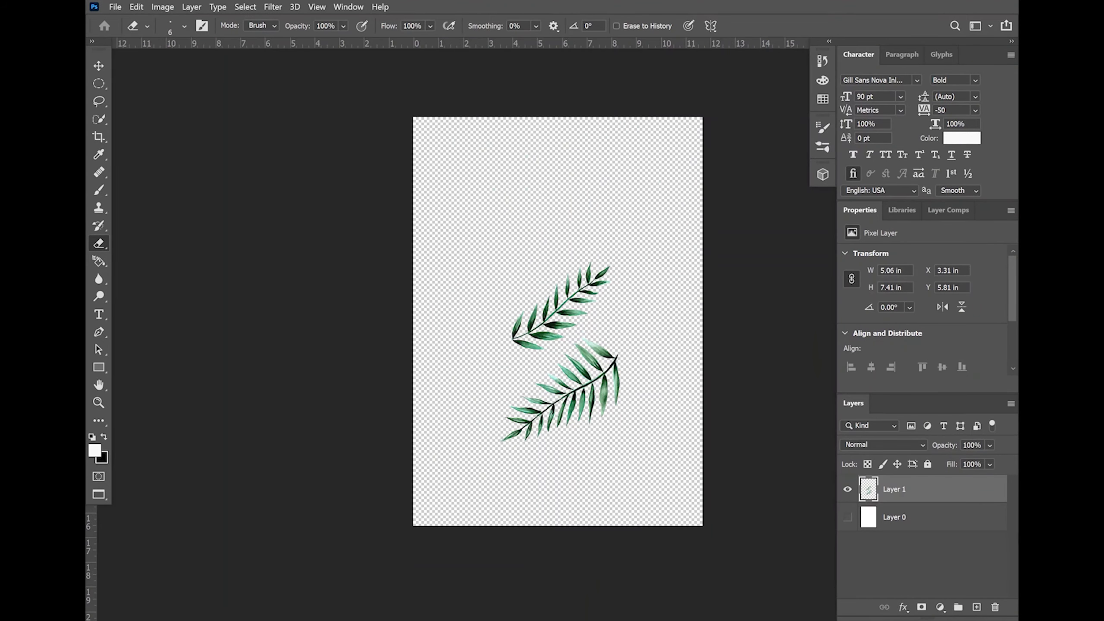
Step: Draw a large black rectangle directly above Layer 0 as a contrasting backdrop behind both sprigs
left_click(894, 518)
left_click(100, 368)
left_click_drag(426, 161, 698, 500)
key("v")
scroll(680, 358, "up", 6)
scroll(678, 357, "up", 2)
Step: Erase the stray specks and light edges around both sprigs on Layer 1 against the black backdrop
left_click(894, 489)
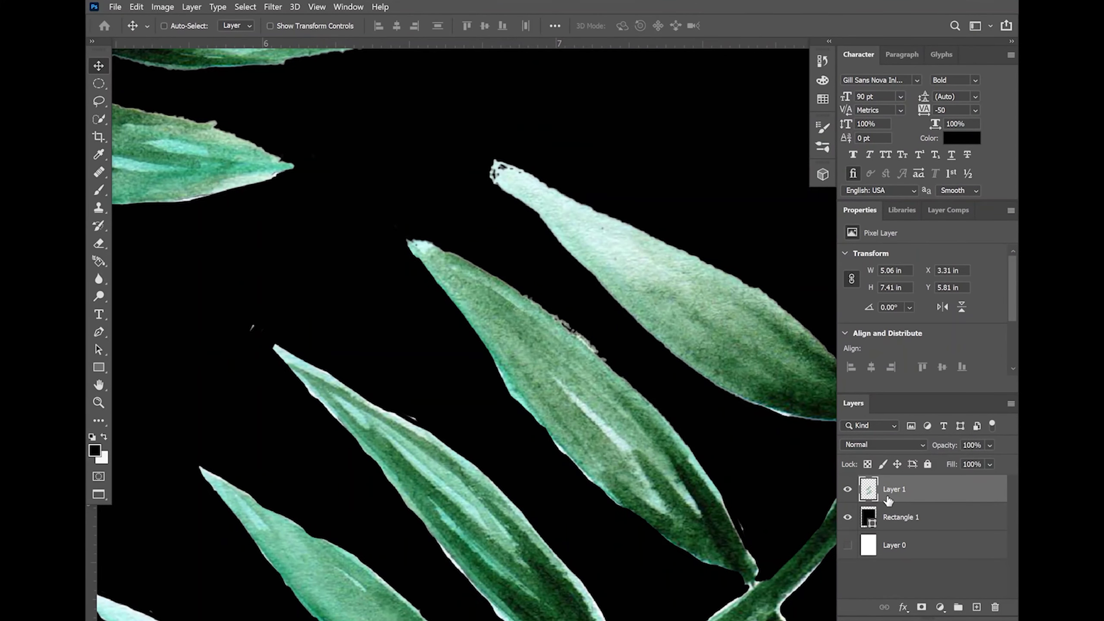
key("e")
scroll(428, 331, "down", 5)
scroll(428, 331, "up", 6)
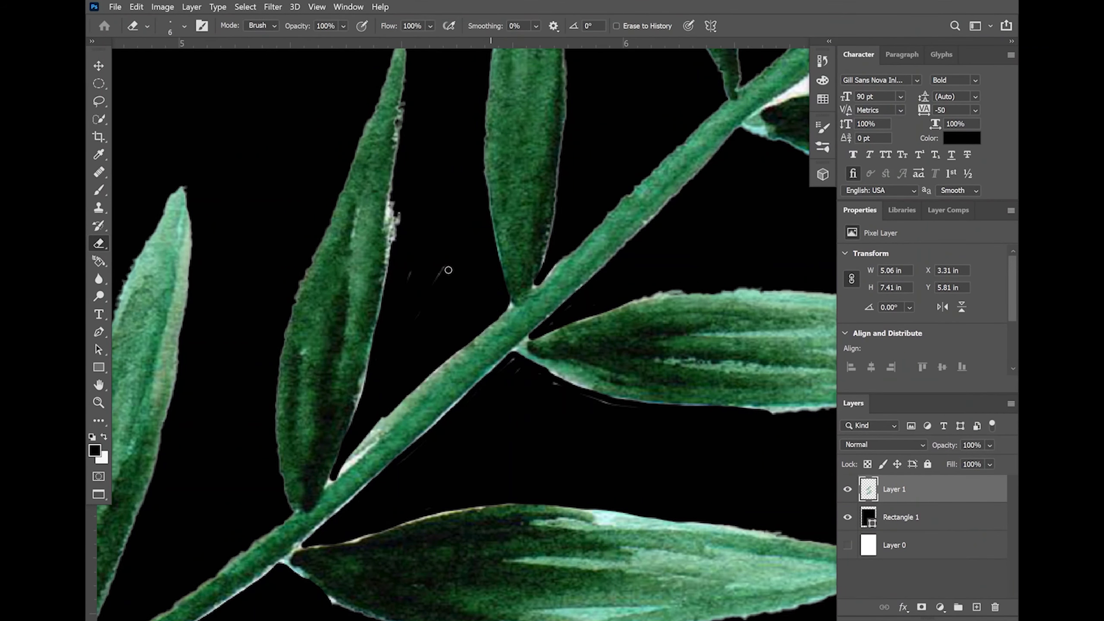
left_click_drag(652, 260, 367, 368)
scroll(437, 242, "down", 5)
scroll(437, 242, "up", 6)
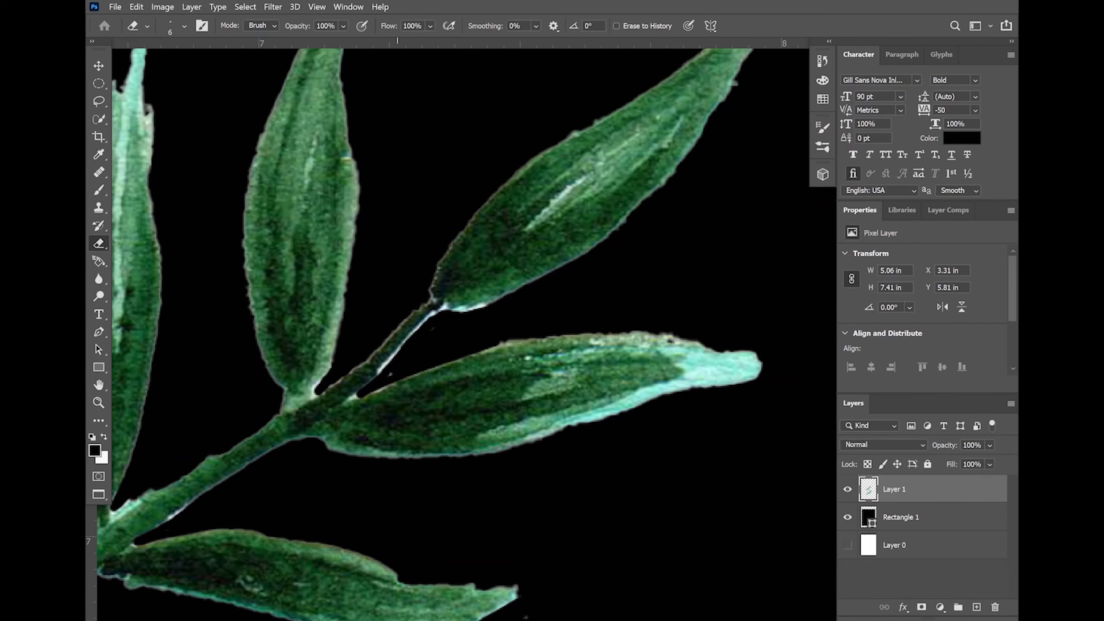
scroll(706, 382, "down", 5)
scroll(706, 382, "up", 3)
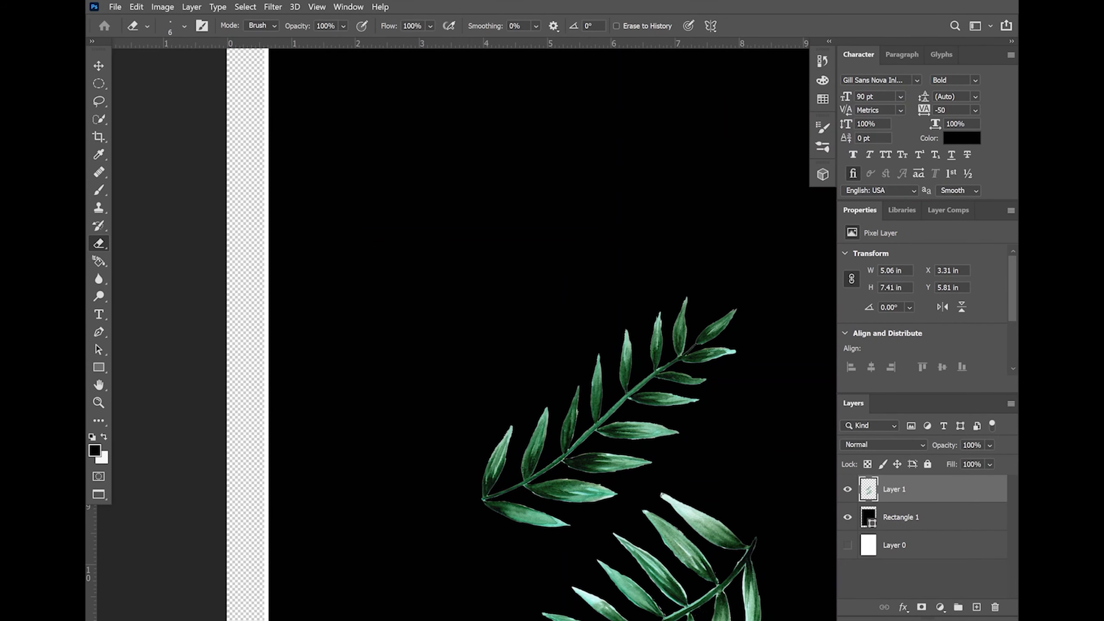
scroll(530, 435, "up", 5)
Step: Delete the black Rectangle 1 layer and make Layer 1 active
left_click(912, 520)
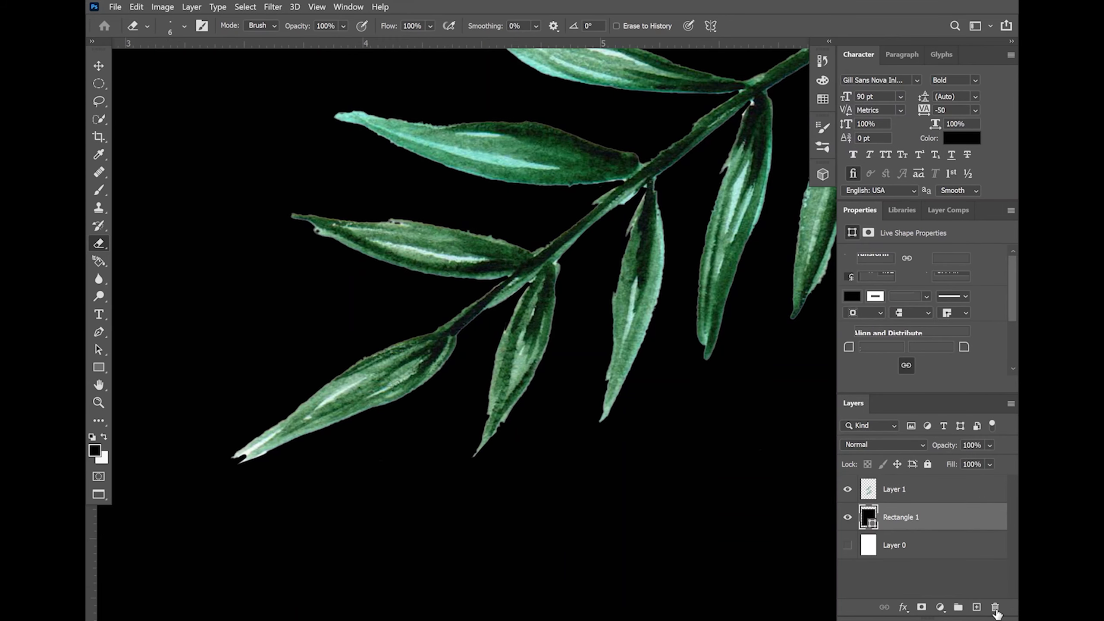
key("ctrl+0")
left_click(995, 608)
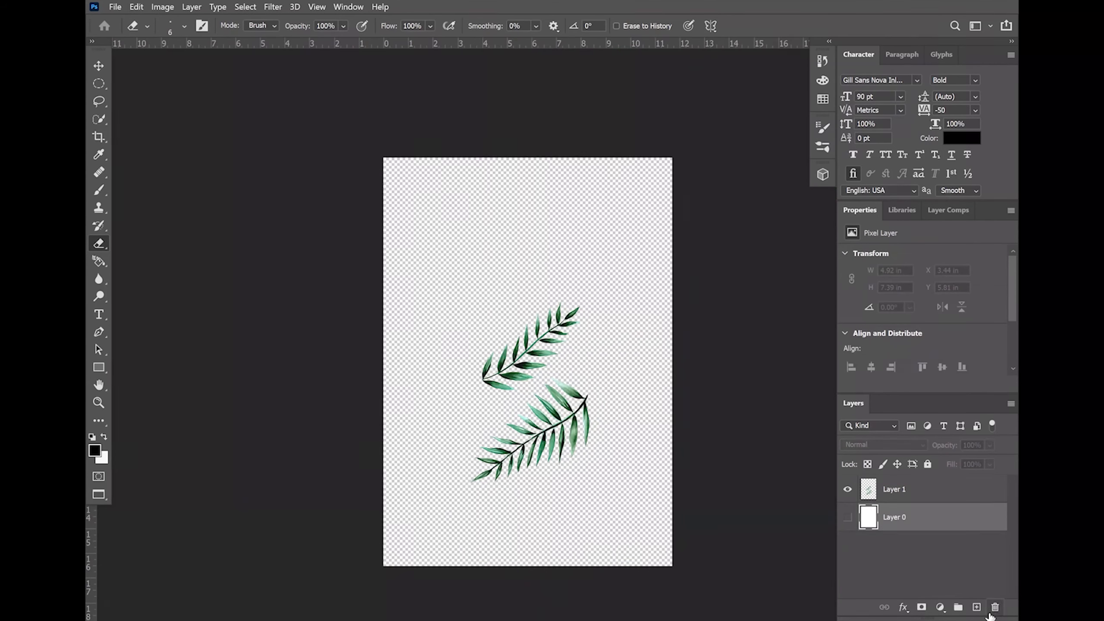
left_click(887, 494)
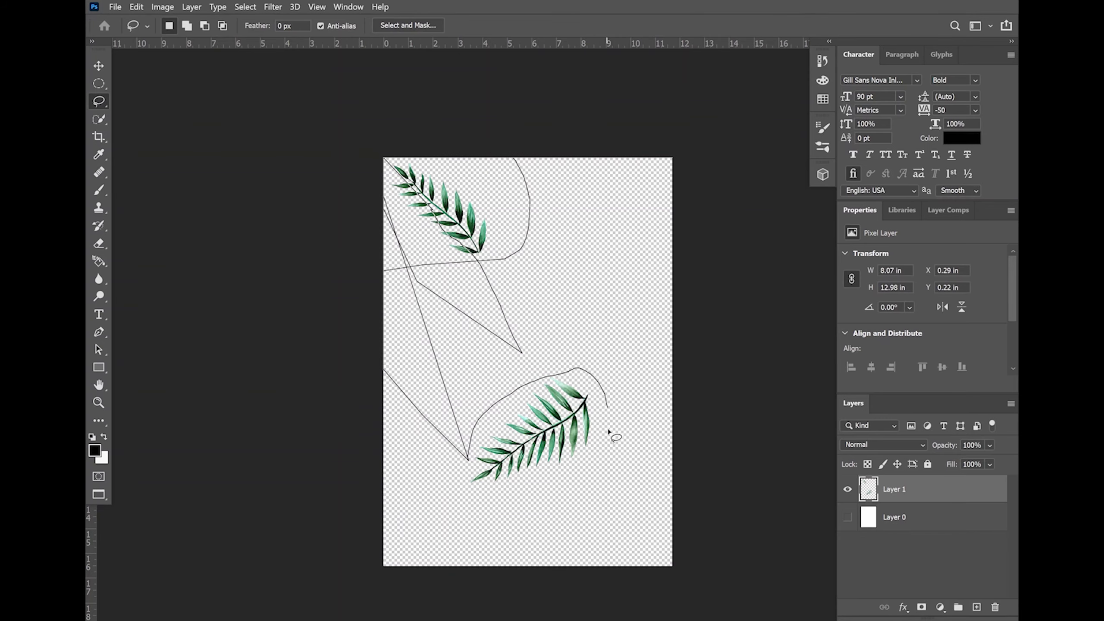
left_click_drag(608, 436, 461, 387)
right_click(459, 386)
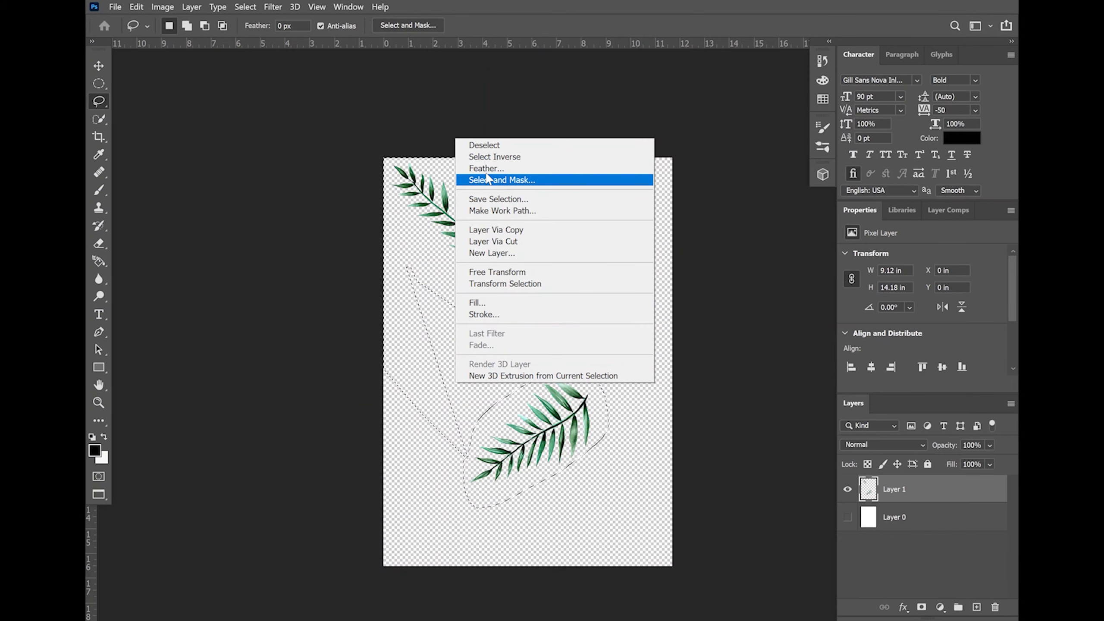
left_click(485, 145)
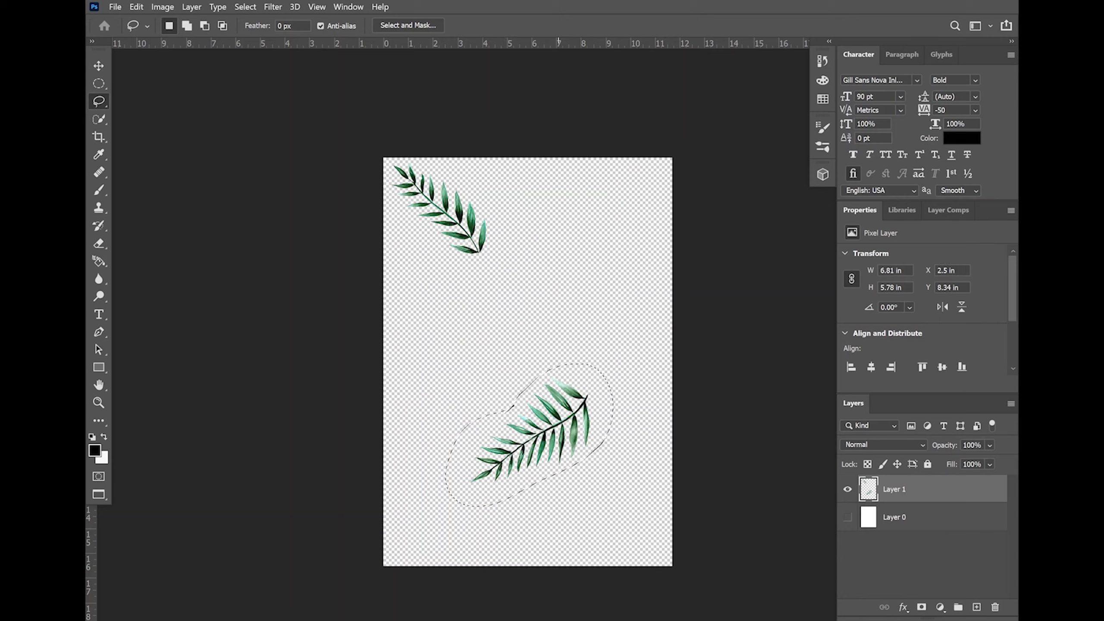
Step: Move the lower sprig to the top of the page beside the other one and rotate it about 115° counterclockwise
key("v")
left_click_drag(558, 426, 583, 217)
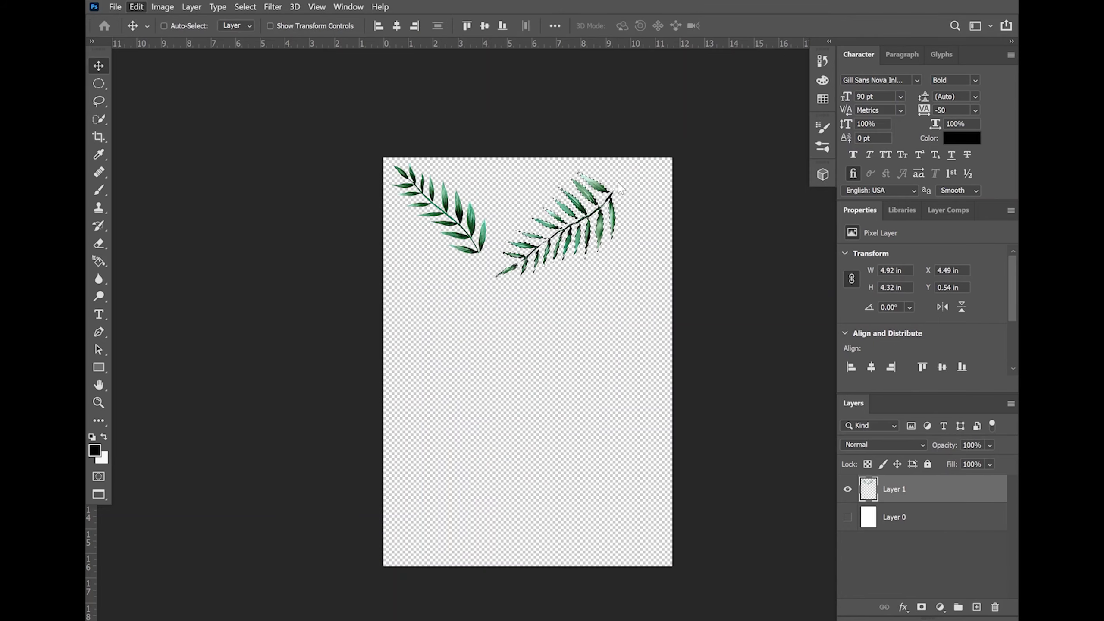
key("ctrl+t")
left_click_drag(622, 166, 455, 177)
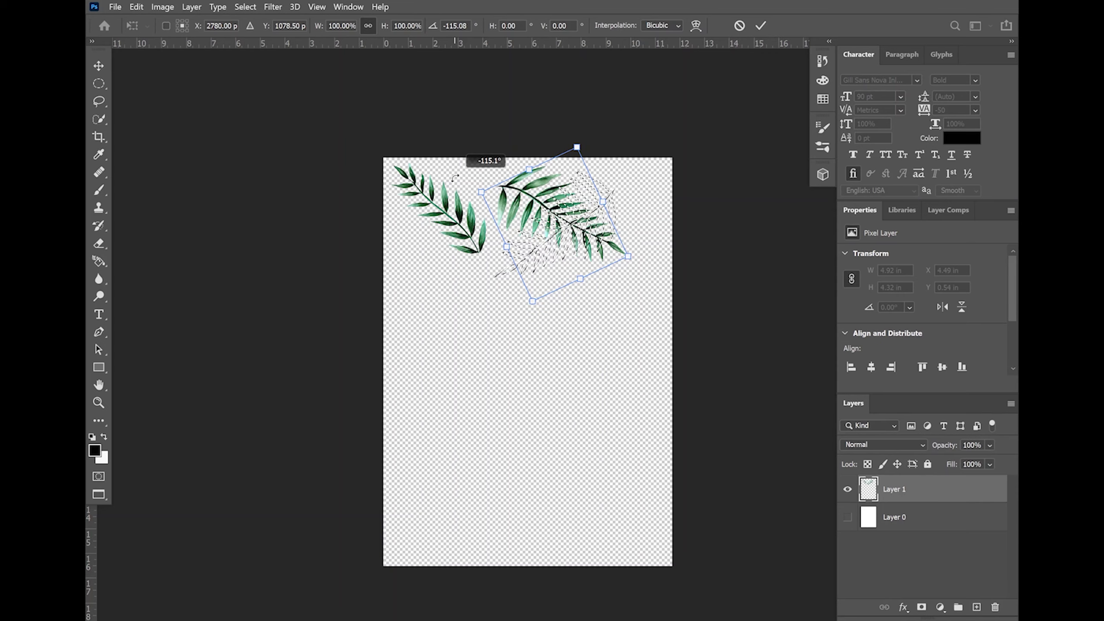
left_click_drag(512, 313, 489, 312)
Step: Rotate the copied sprig on Layer 2 by -120.66° and place it upright near the page's left edge below the first sprig
left_click(136, 7)
left_click(157, 282)
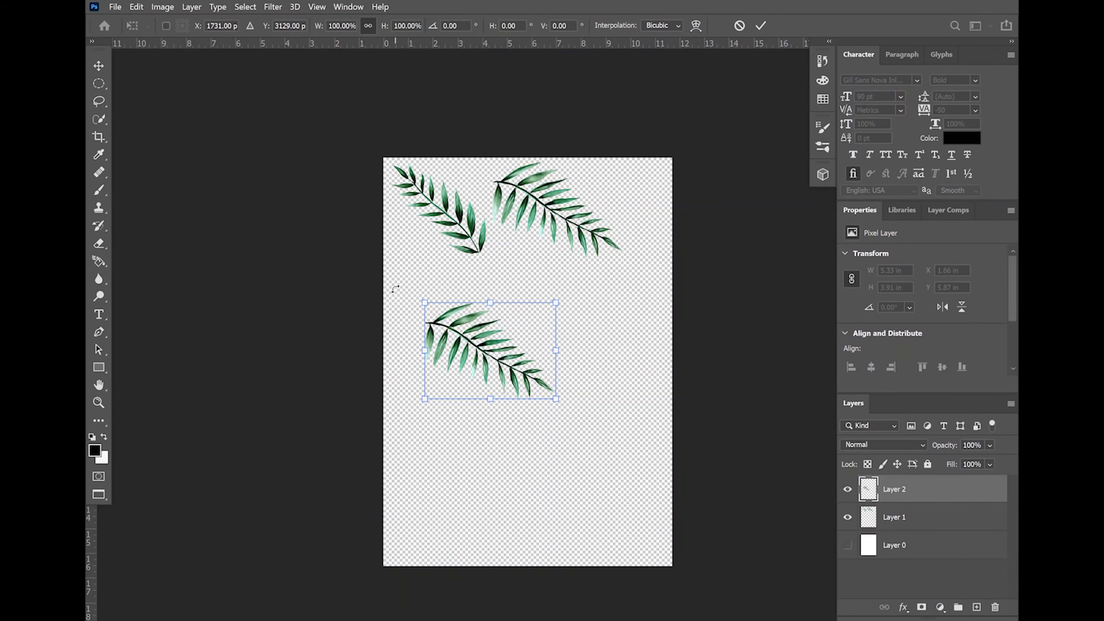
left_click_drag(395, 289, 350, 285)
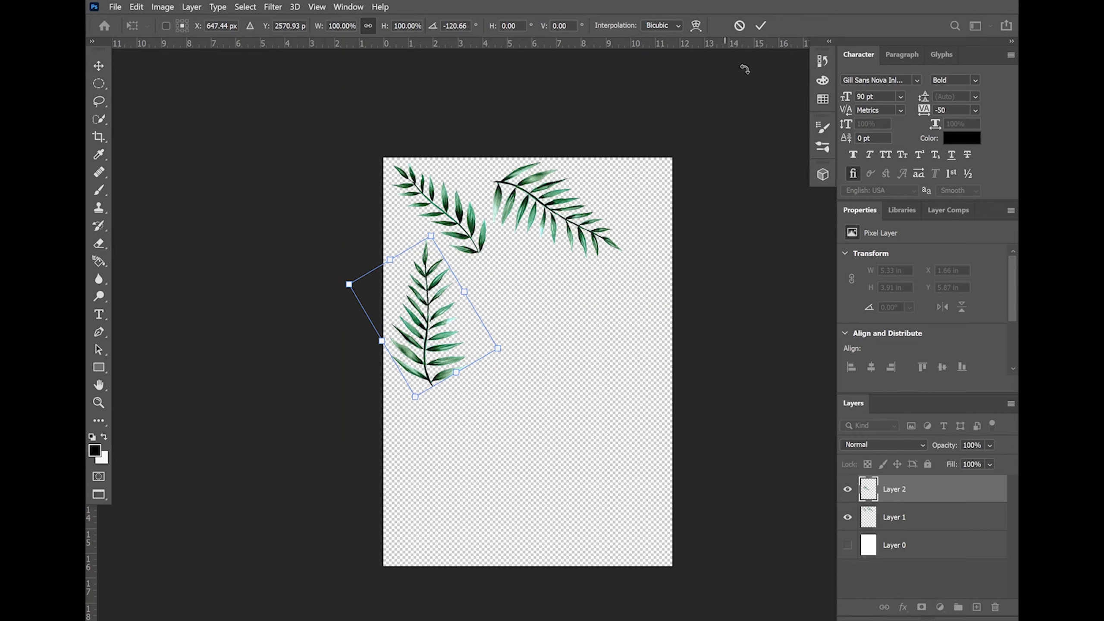
left_click(761, 25)
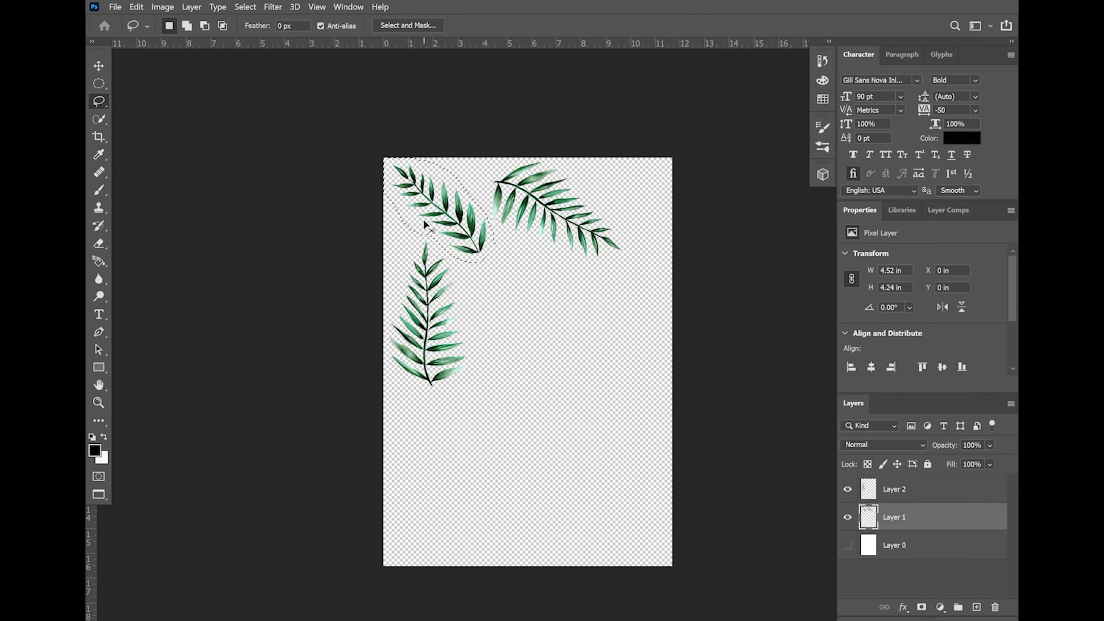
Step: Rotate the copy of the smaller sprig on Layer 3 nearly upright and fit it in the page's upper-right corner
left_click_drag(666, 265, 674, 342)
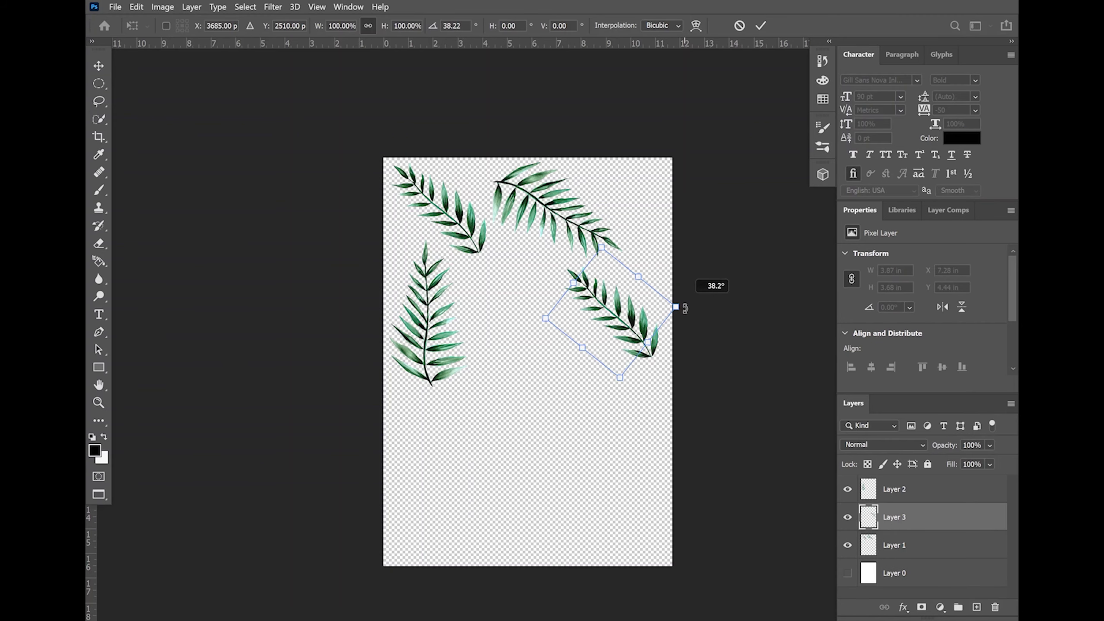
left_click_drag(609, 326, 644, 228)
left_click(759, 26)
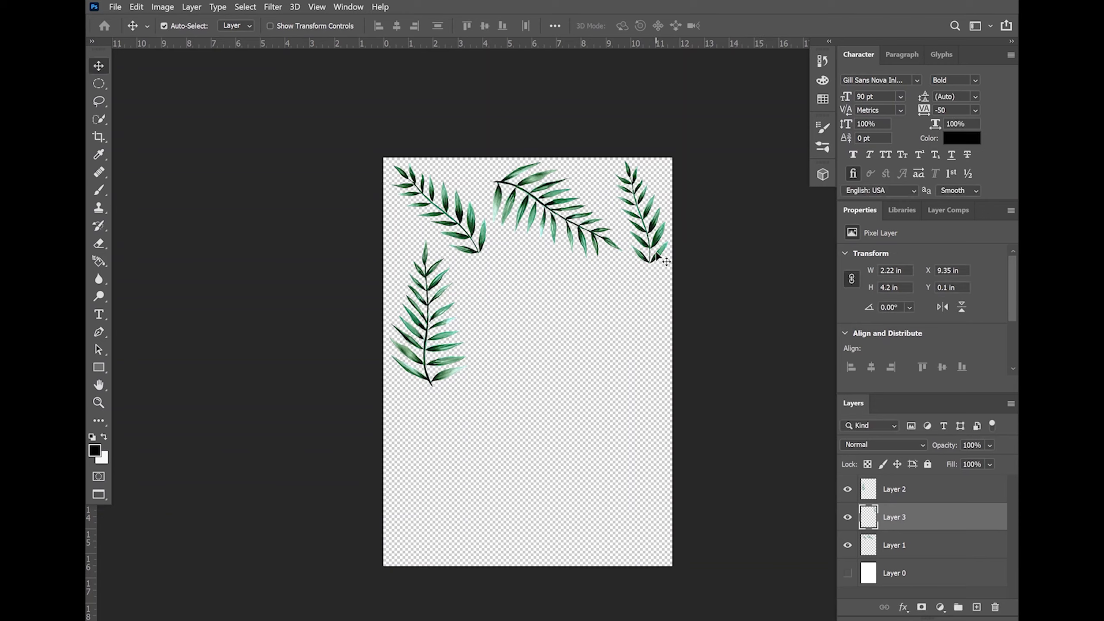
Step: Duplicate the upper-right corner sprig, rotate the copy 73.94°, and place it just below the two sprigs along the top edge
left_click_drag(635, 185, 520, 297)
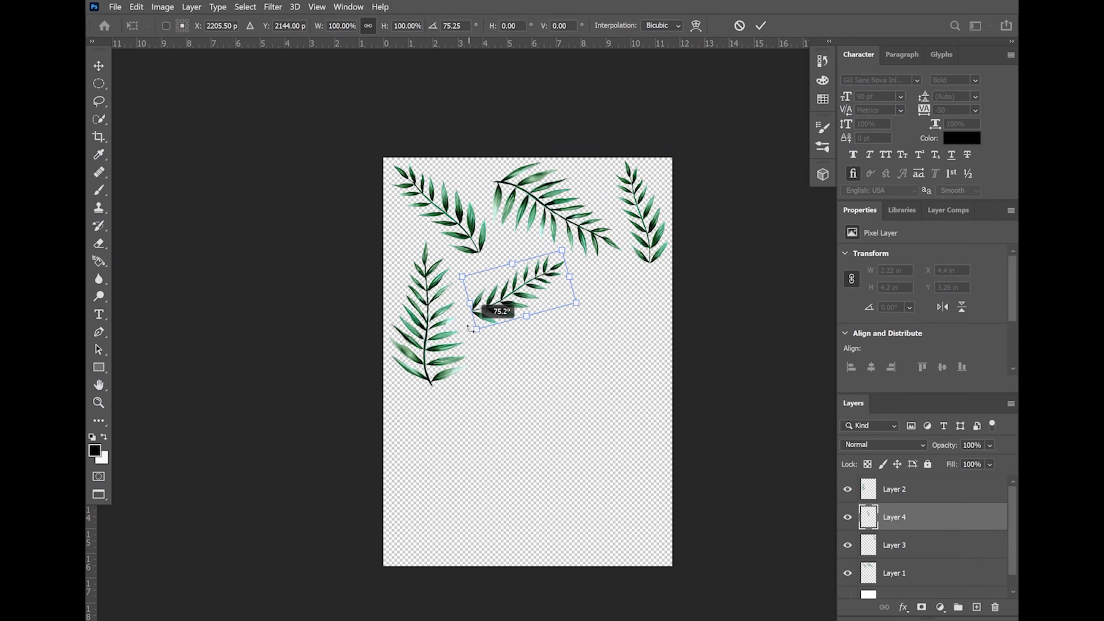
left_click_drag(513, 297, 502, 280)
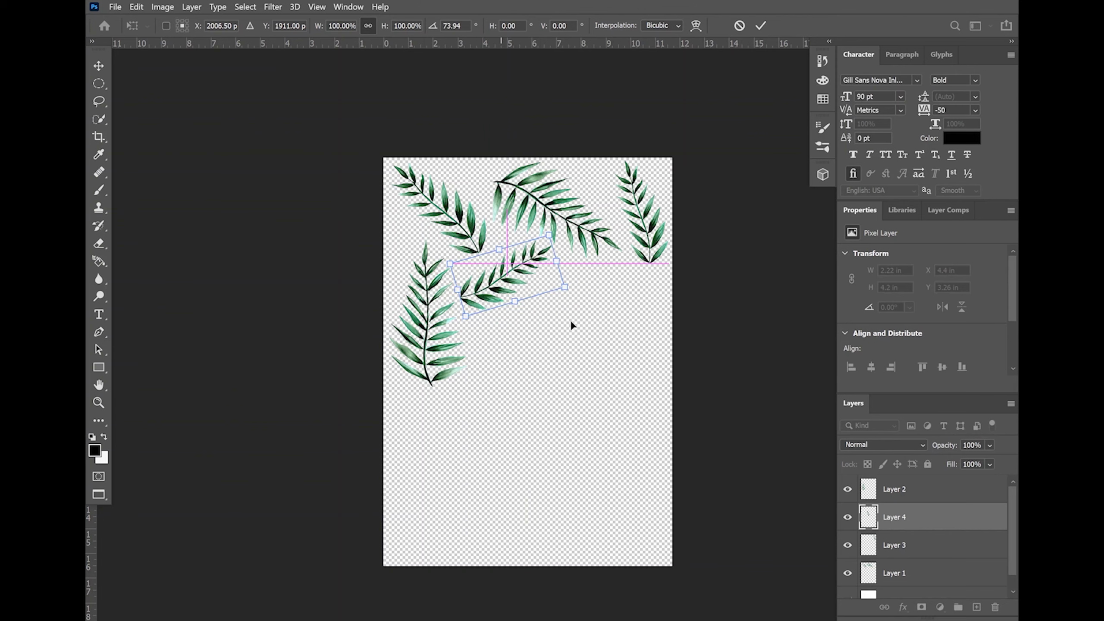
key("Return")
Step: Duplicate the Layer 2 sprig, rotate the copy about -121.67°, and place it diagonally in the open space toward the page's right side
left_click(887, 488)
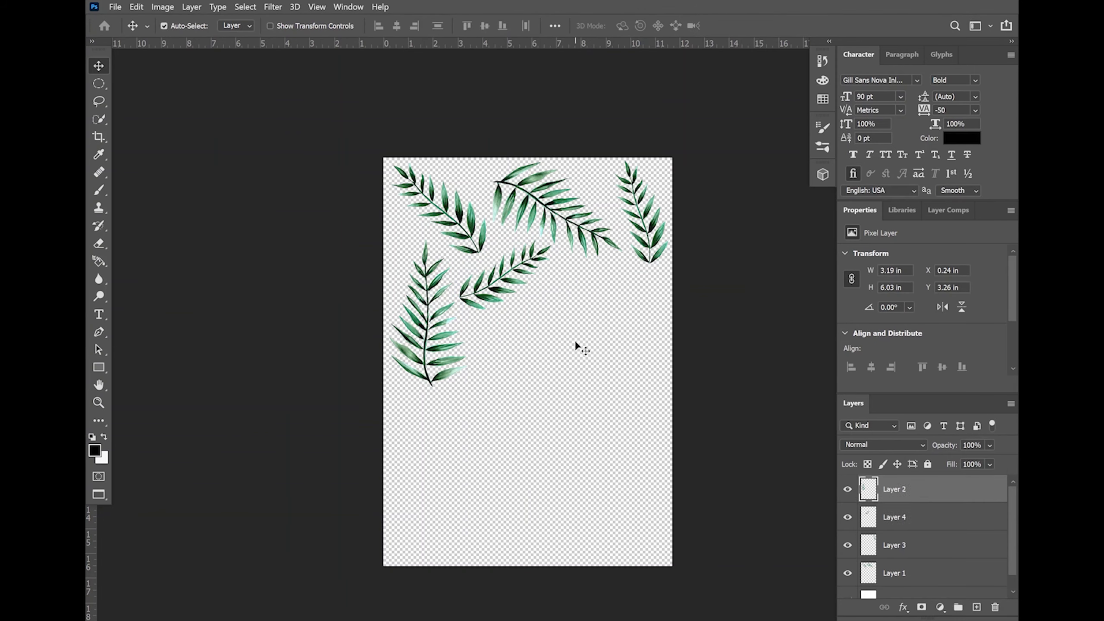
left_click_drag(457, 304, 556, 352, "alt")
left_click(135, 7)
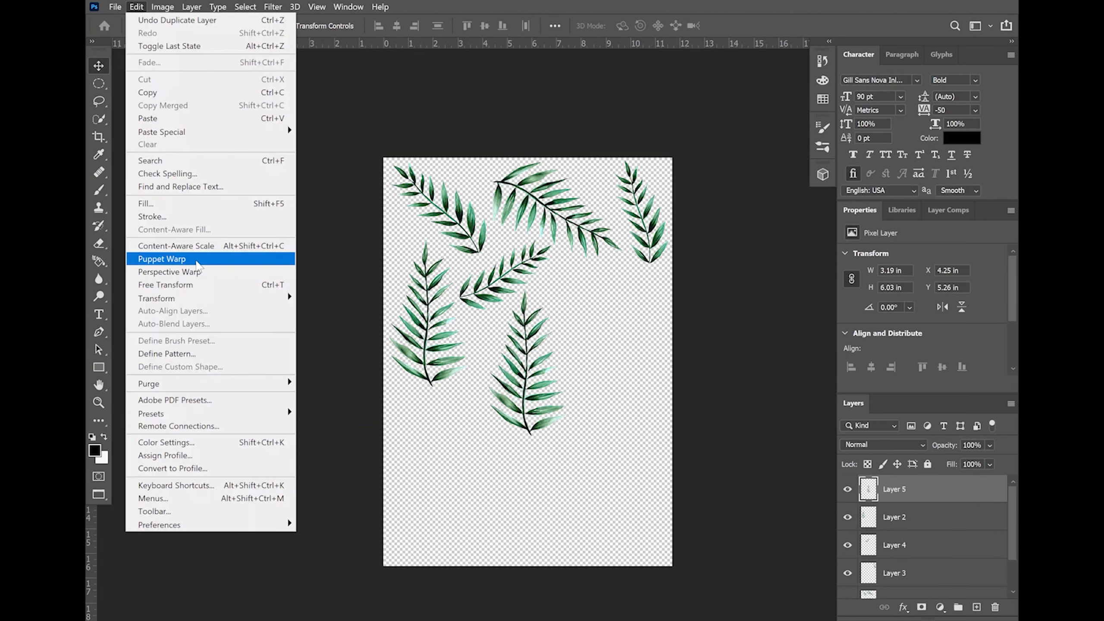
left_click(206, 289)
left_click_drag(644, 439, 638, 273)
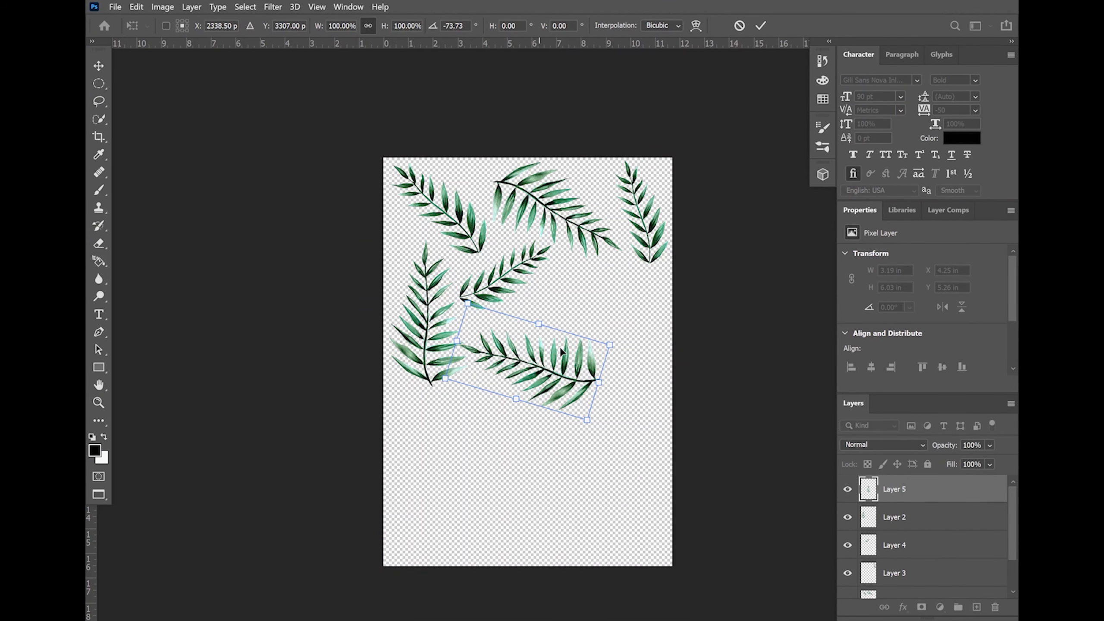
left_click_drag(562, 353, 618, 309)
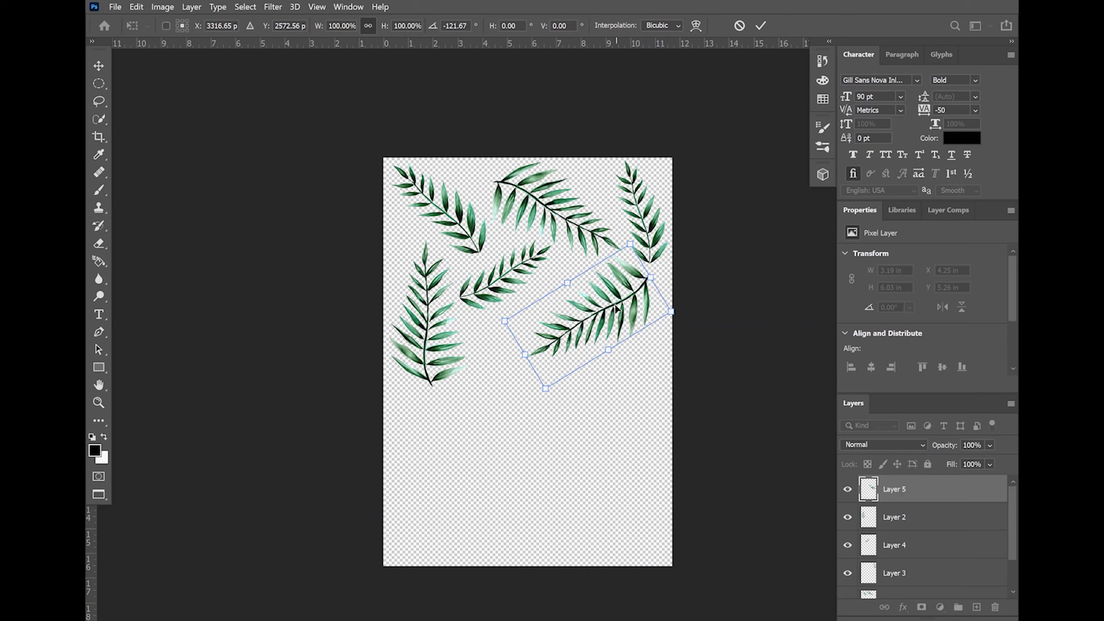
key("Return")
Step: Scale the Layer 6 copy of the first sprig to 89.80%, rotate it, and place it along the right edge below the corner sprig
scroll(886, 578, "down", 1)
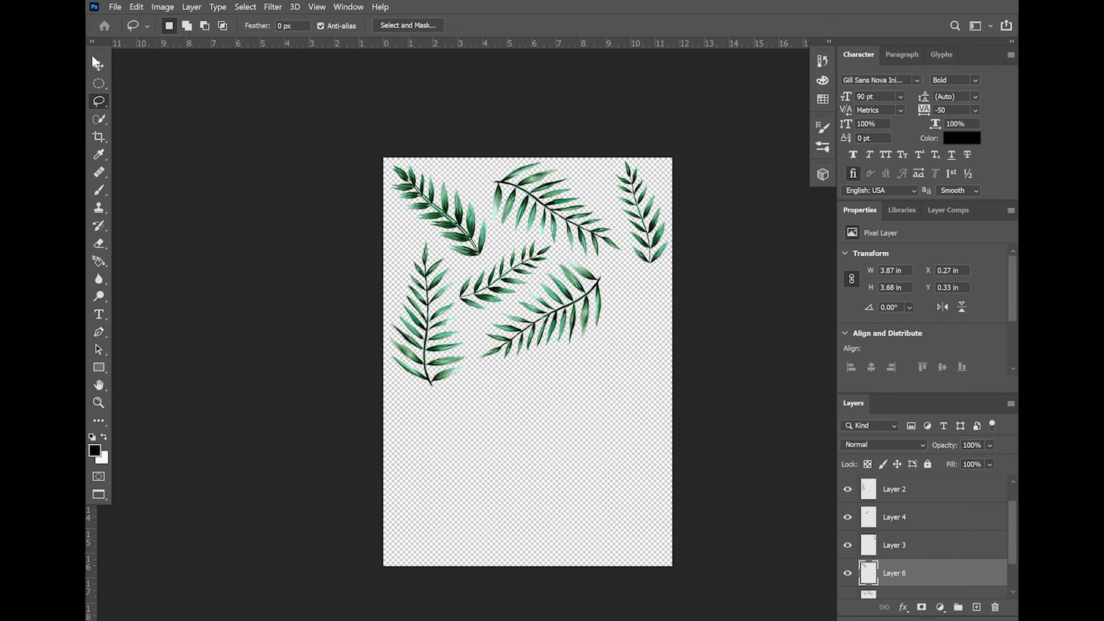
key("ctrl+t")
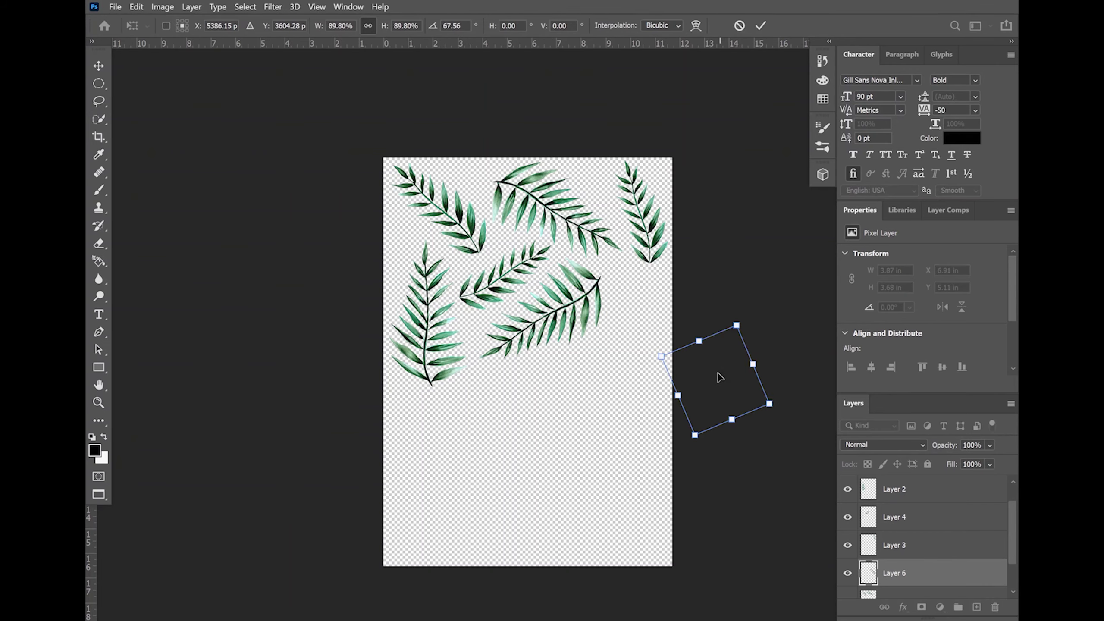
left_click_drag(719, 377, 652, 335)
key("Return")
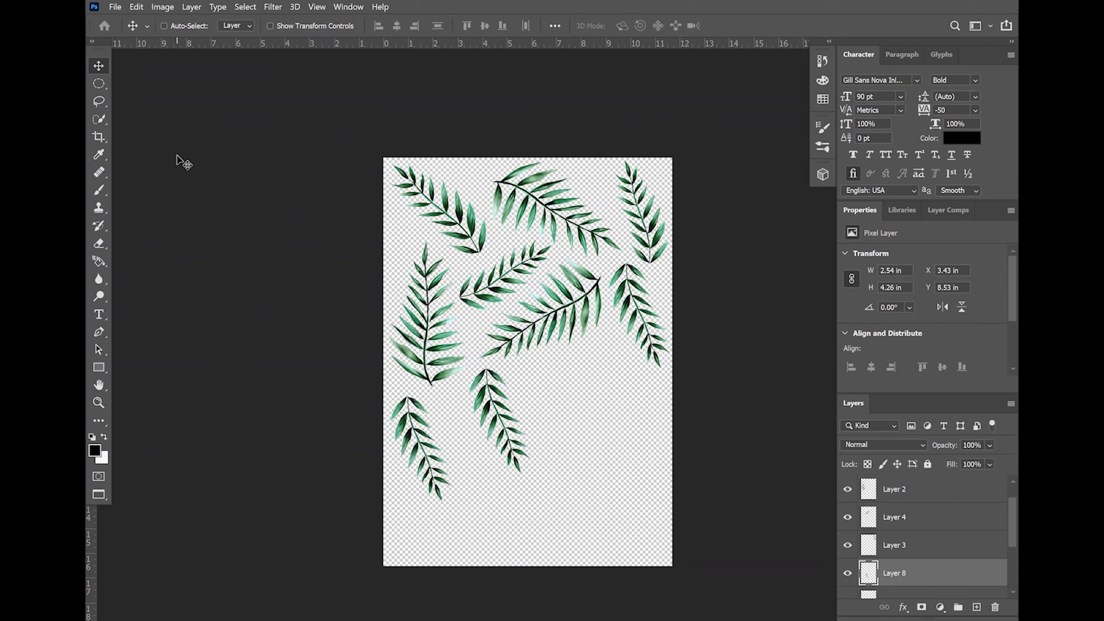
Step: Scale the Layer 8 sprig to 118.22% and rotate it -68.02° across mid-page, and tilt the Layer 9 sprig slightly counterclockwise near the right edge
key("ctrl+t")
left_click_drag(538, 478, 715, 383)
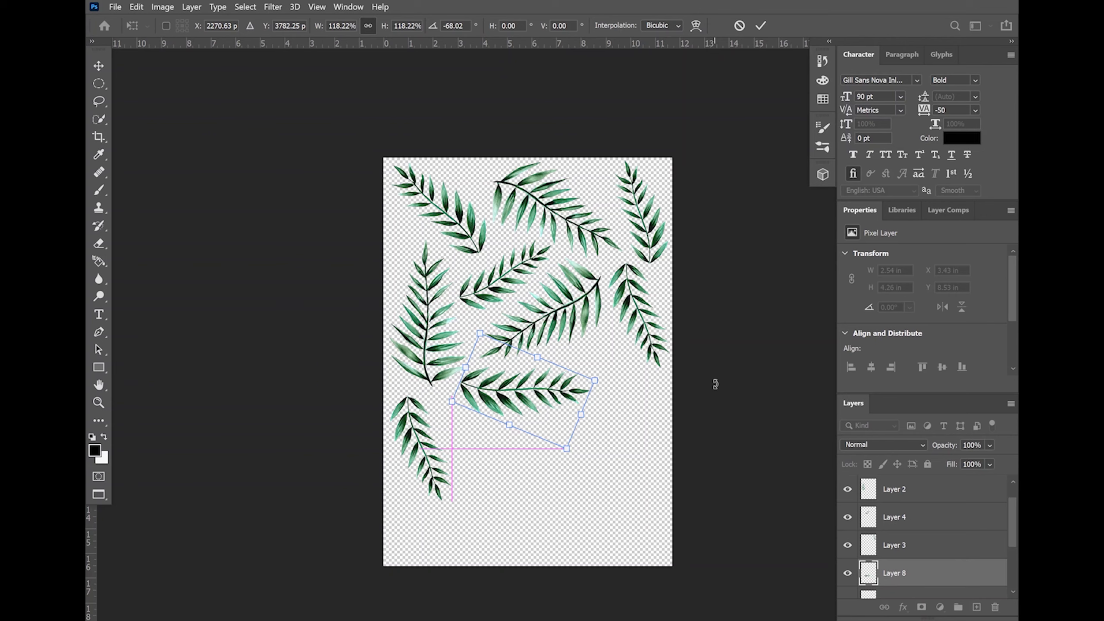
key("Return")
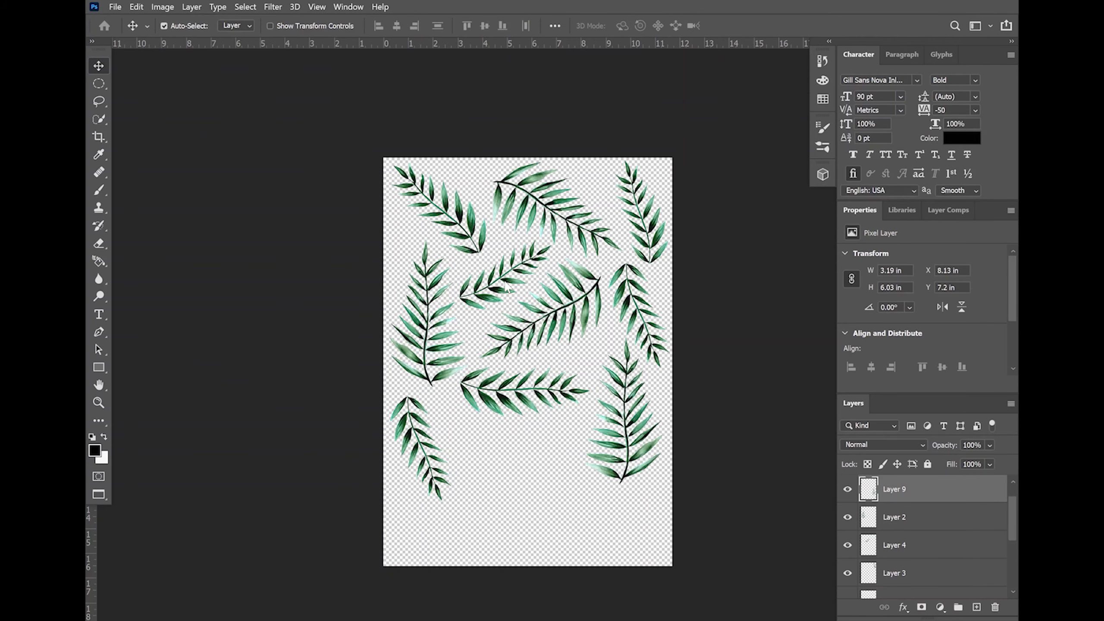
key("ctrl+t")
left_click_drag(678, 493, 692, 480)
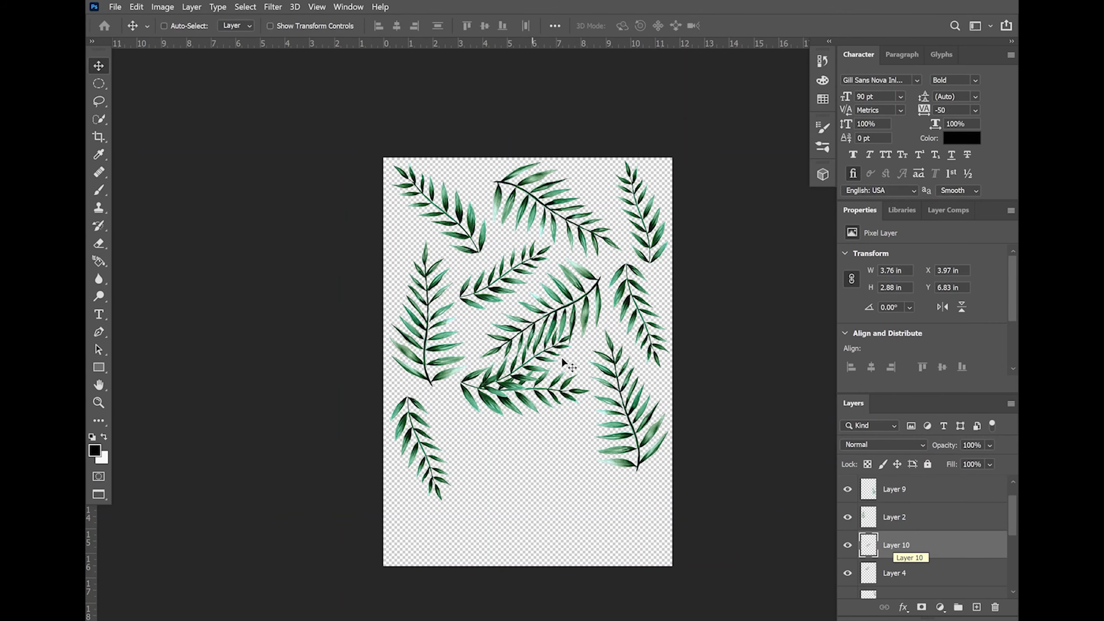
Step: Move and rotate the Layer 10 sprig into the gap below the horizontal sprig, and resize its copy on Layer 11 beside it
left_click_drag(564, 362, 534, 445)
key("ctrl+t")
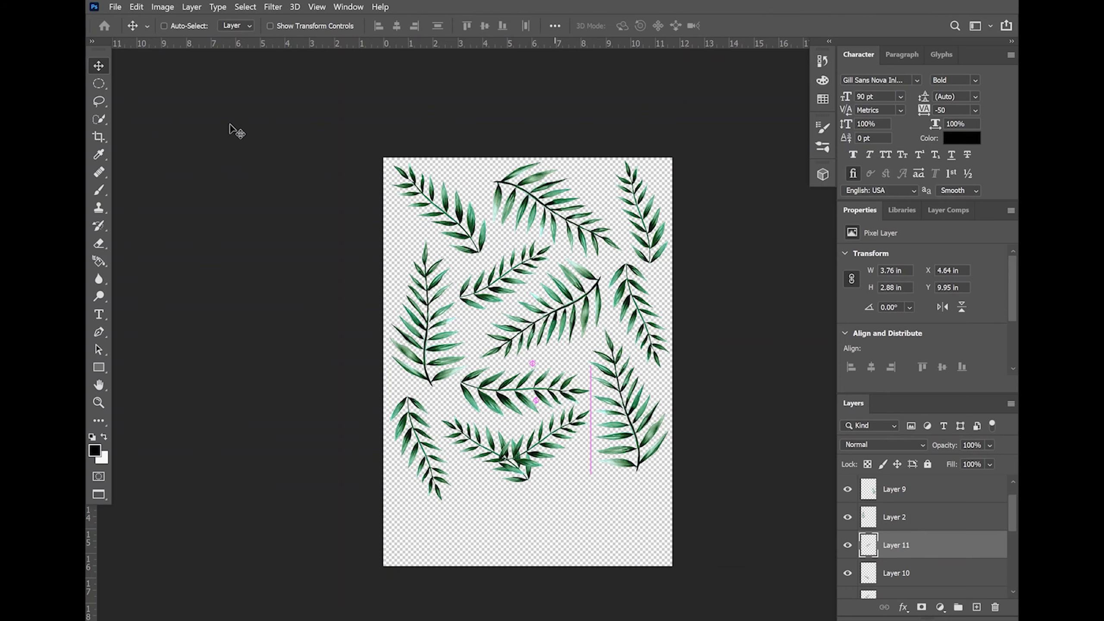
key("ctrl+t")
left_click_drag(544, 473, 548, 450)
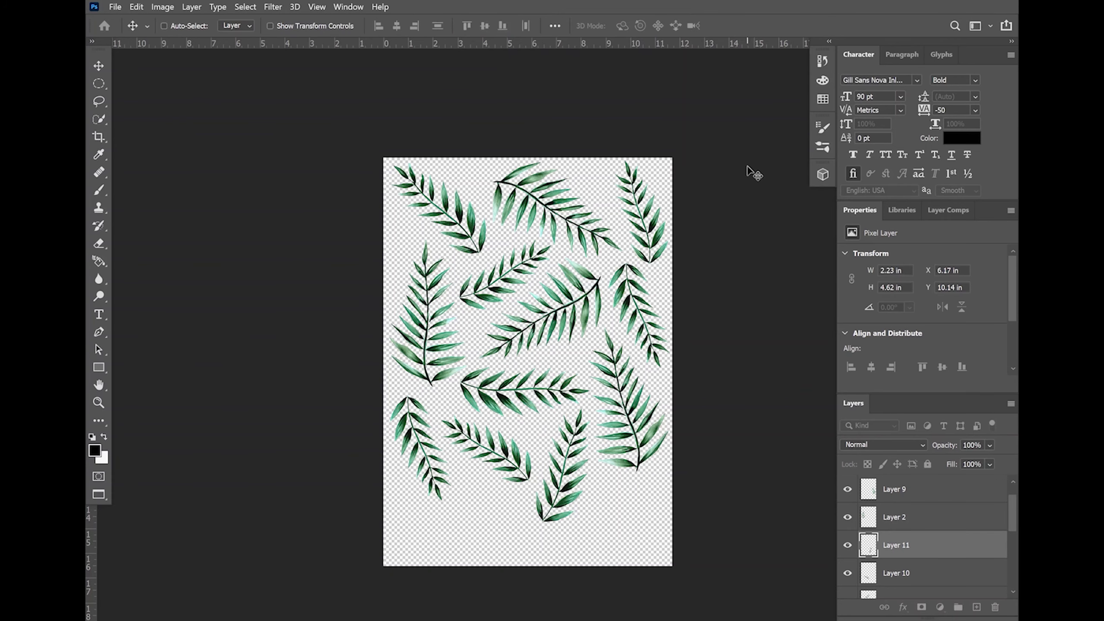
Step: Fit the Layer 12 copy into the page's lower-left corner at 80.93% and 79.52°, and shrink and rotate the Layer 13 copy for the lower-right corner
left_click(895, 494)
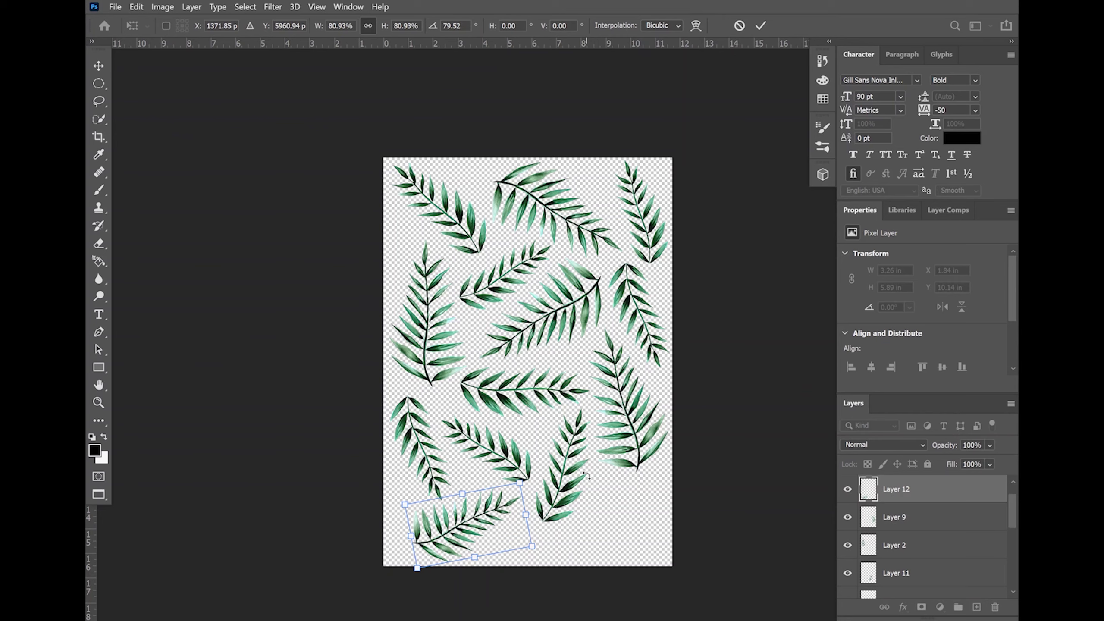
key("Return")
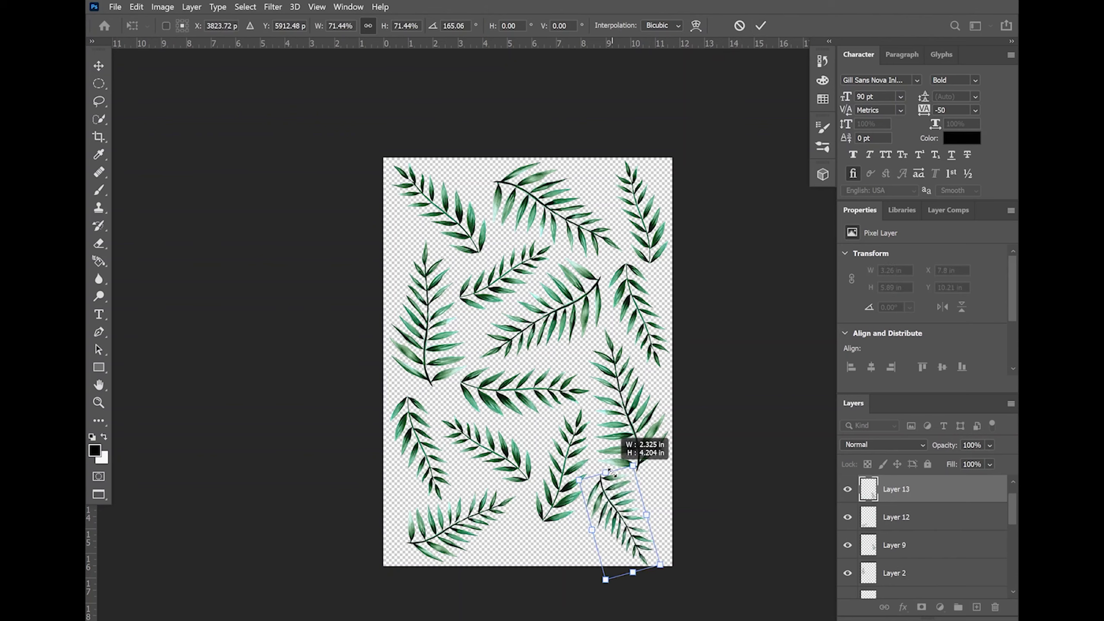
left_click_drag(607, 471, 670, 480)
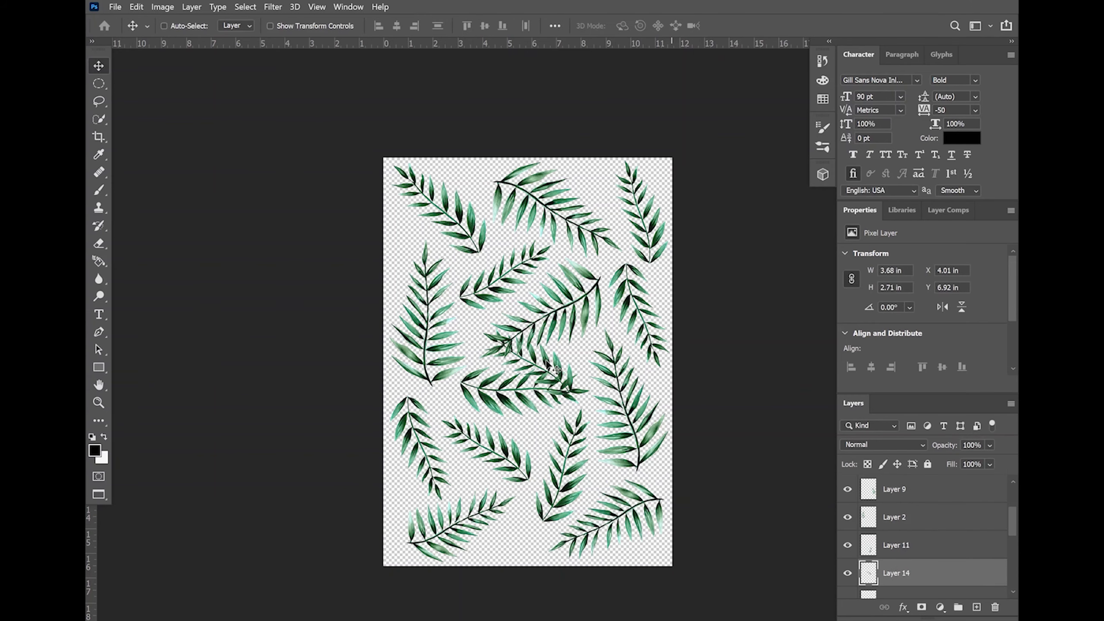
Step: Try filling the gap at the middle of the page's bottom edge with a smaller rotated sprig copy on Layer 14
left_click_drag(546, 361, 549, 558)
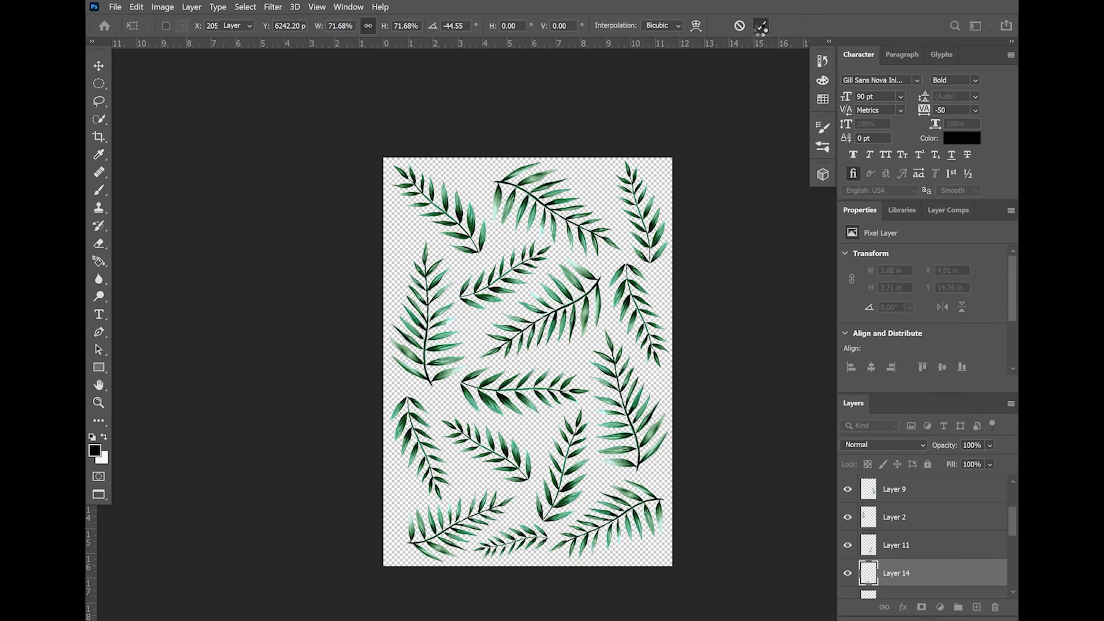
left_click(764, 25)
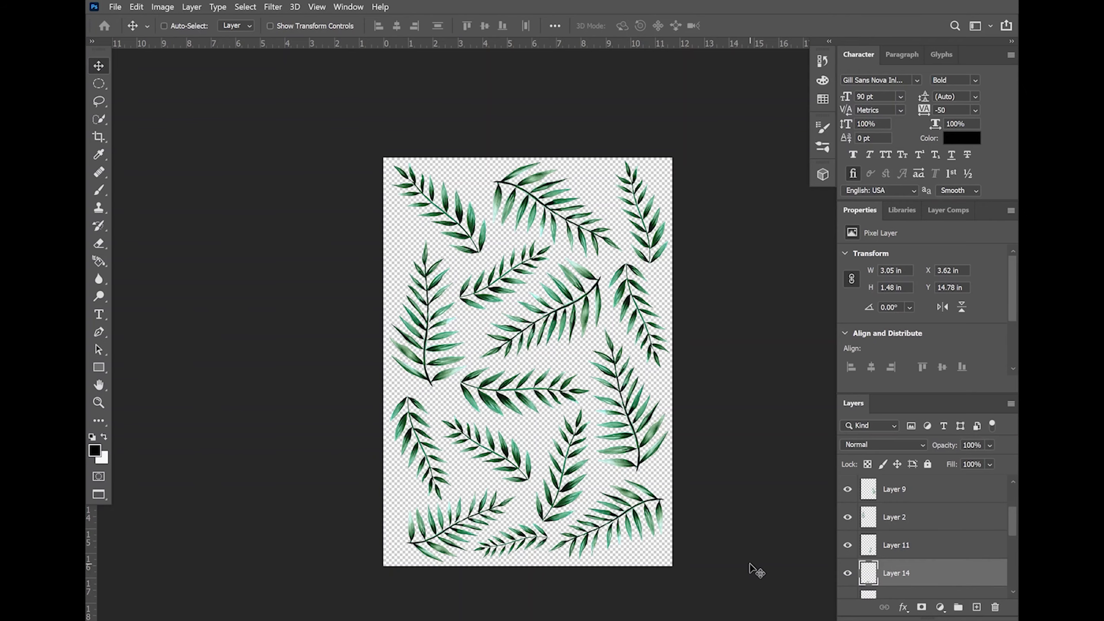
Step: Save the leaf pattern to the Desktop under the file name TROPICAL LEAVES
key("ctrl+shift+s")
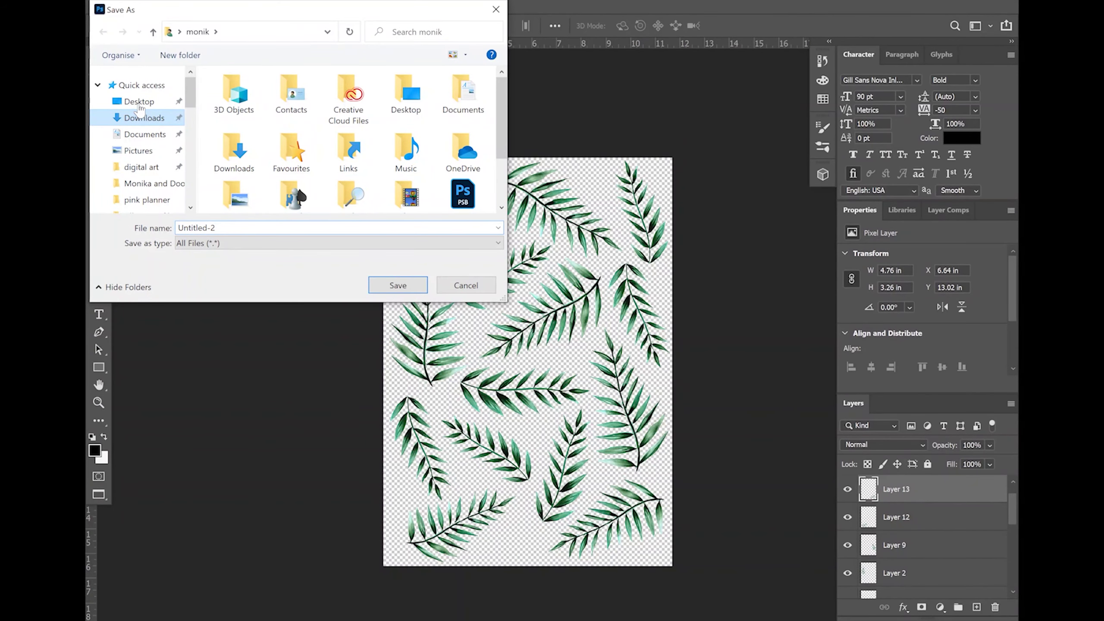
left_click(139, 102)
type("TRO")
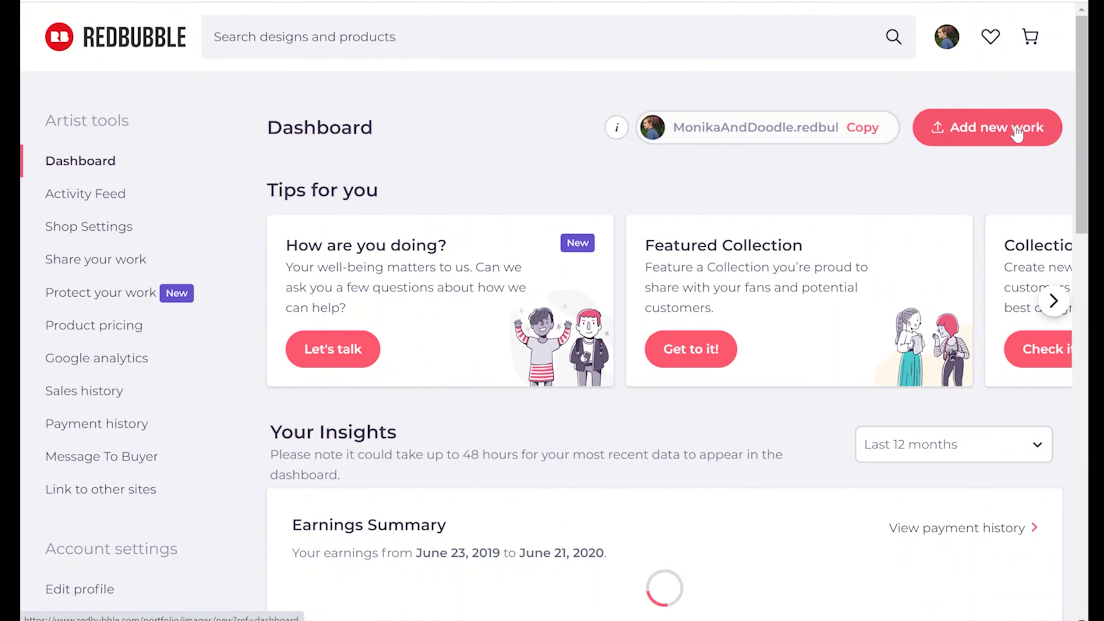
Step: On the Redbubble site, add a new work and upload the TROPICAL LEAVES image from the Desktop
left_click(1016, 135)
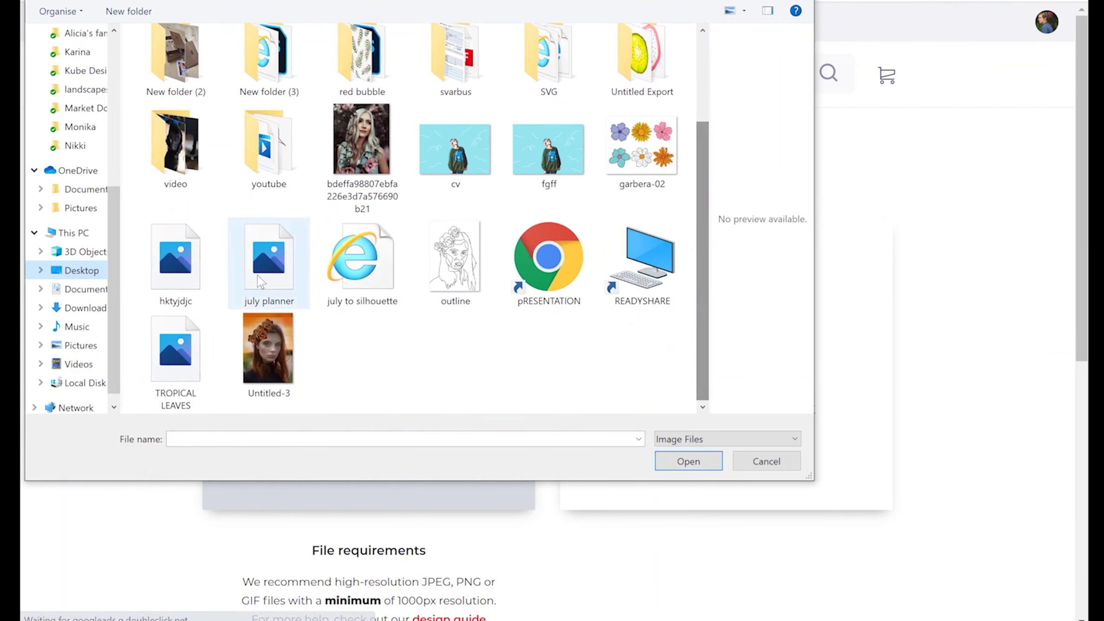
left_click(176, 353)
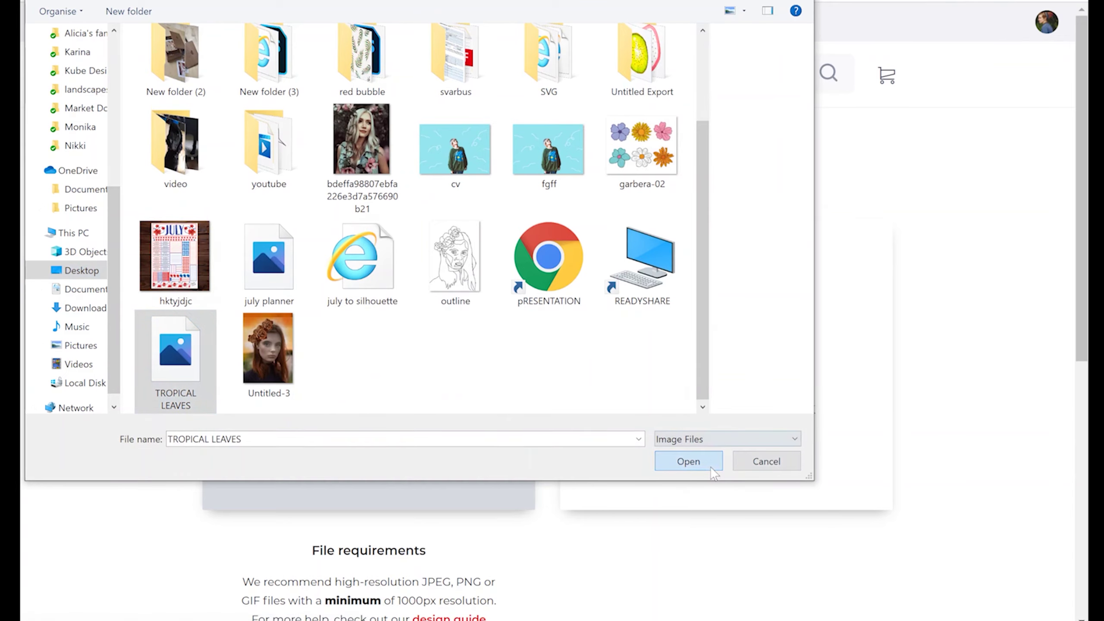
left_click(711, 464)
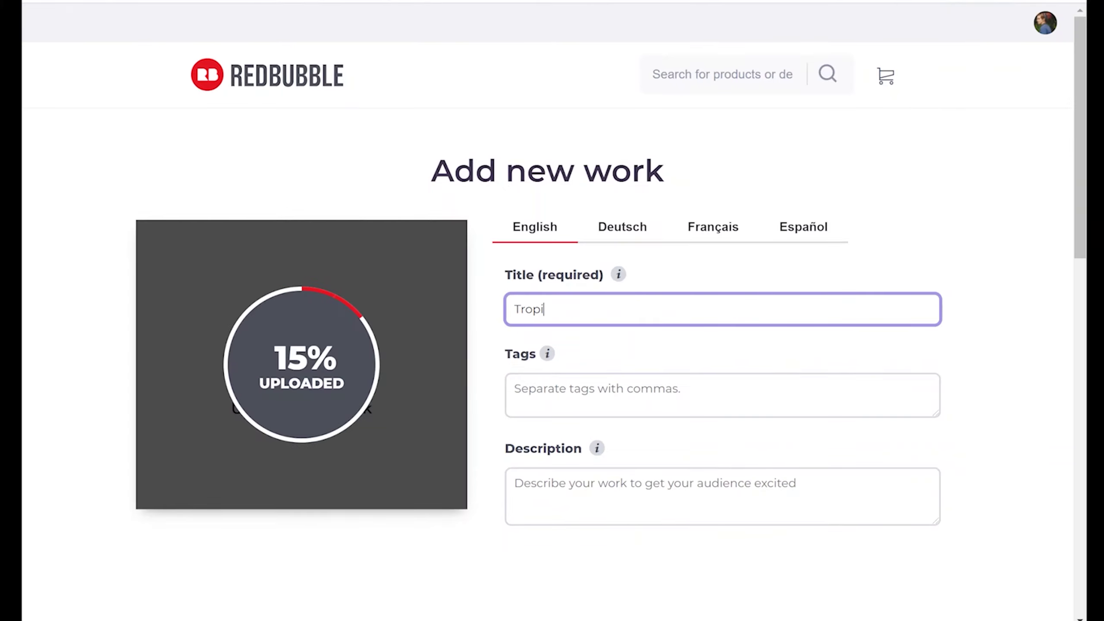
Step: Title the new work "Tropical Leaves Pattern"
type("ical")
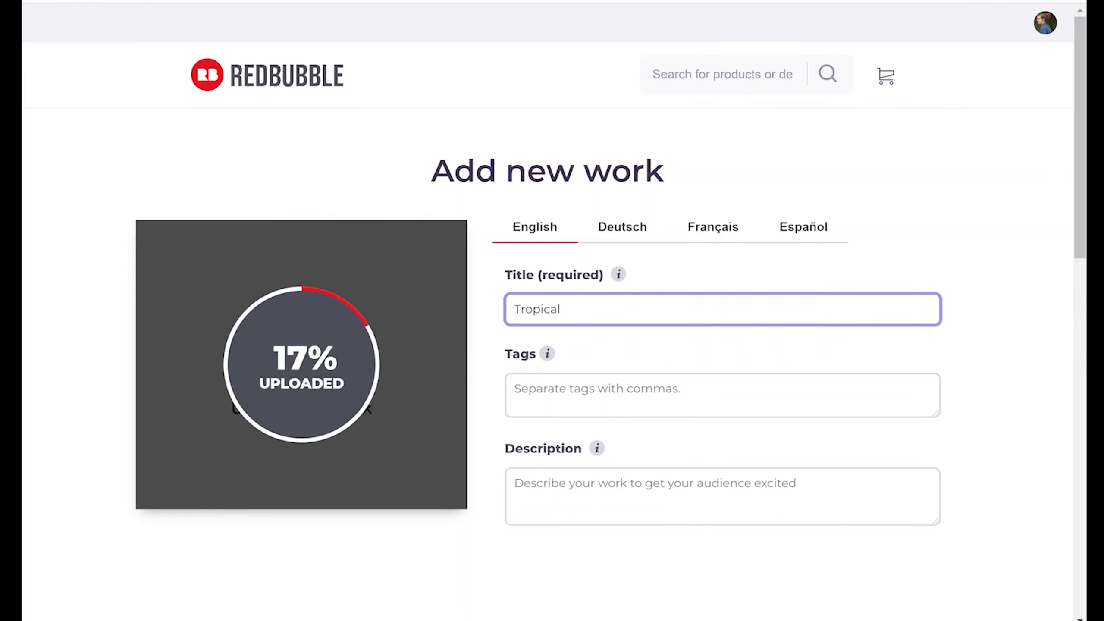
type(" Leaves P")
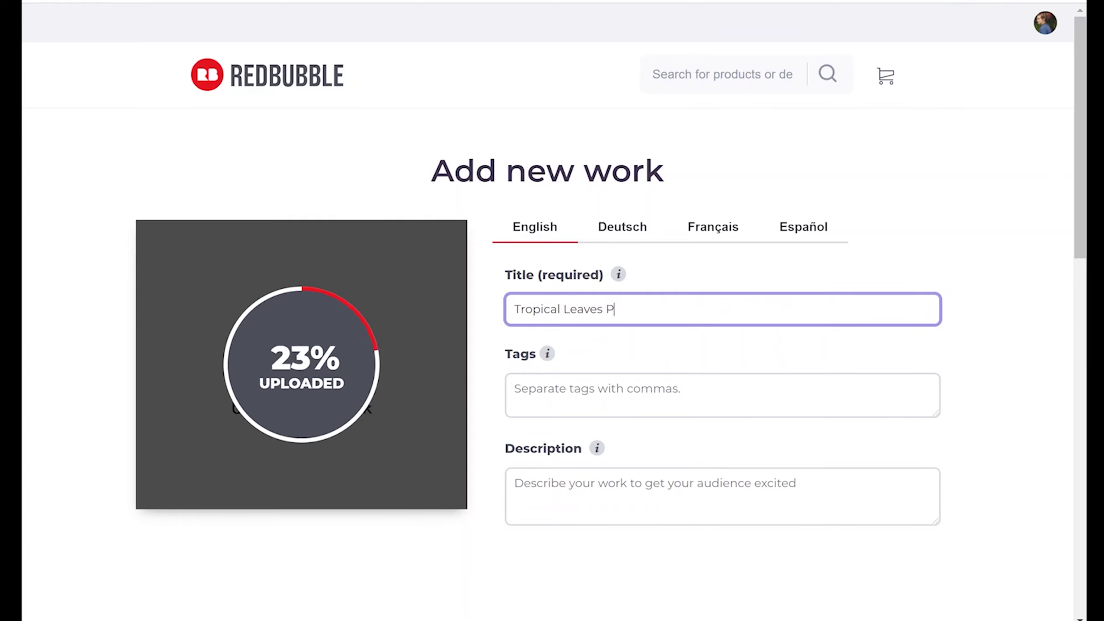
type("attern")
Step: Enter the tags "tropical leaves, pattern, palm trees, Hawaiian style, beach, summer style, greenery, green leaves", accepting the capitalized spelling of Hawaiian
left_click(514, 389)
type("tropical leaves, pa")
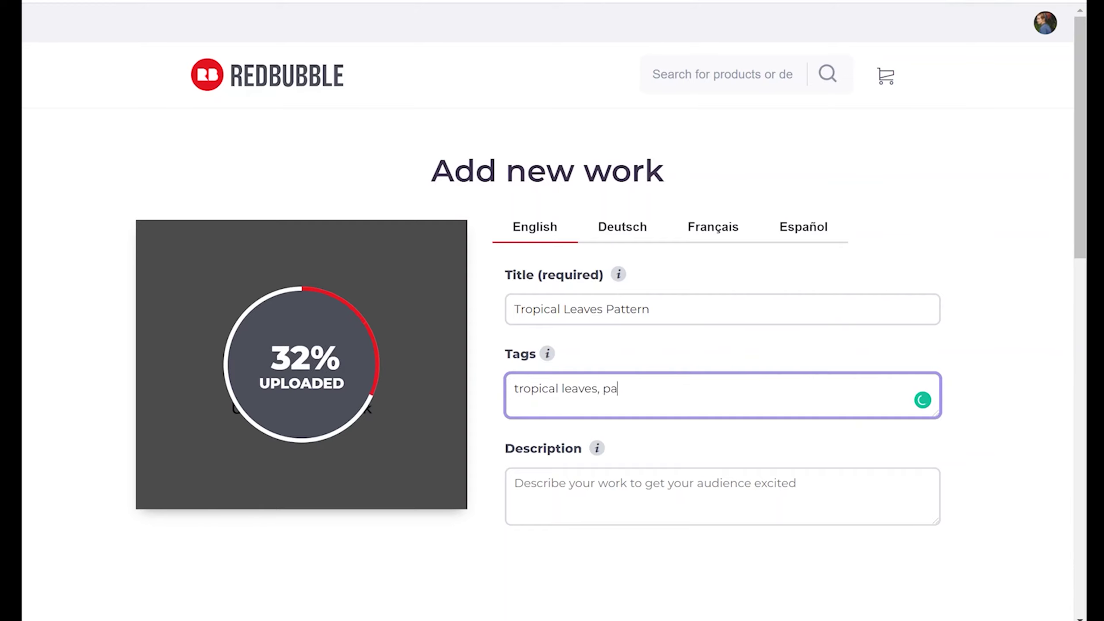
type("ttern, palm trees,")
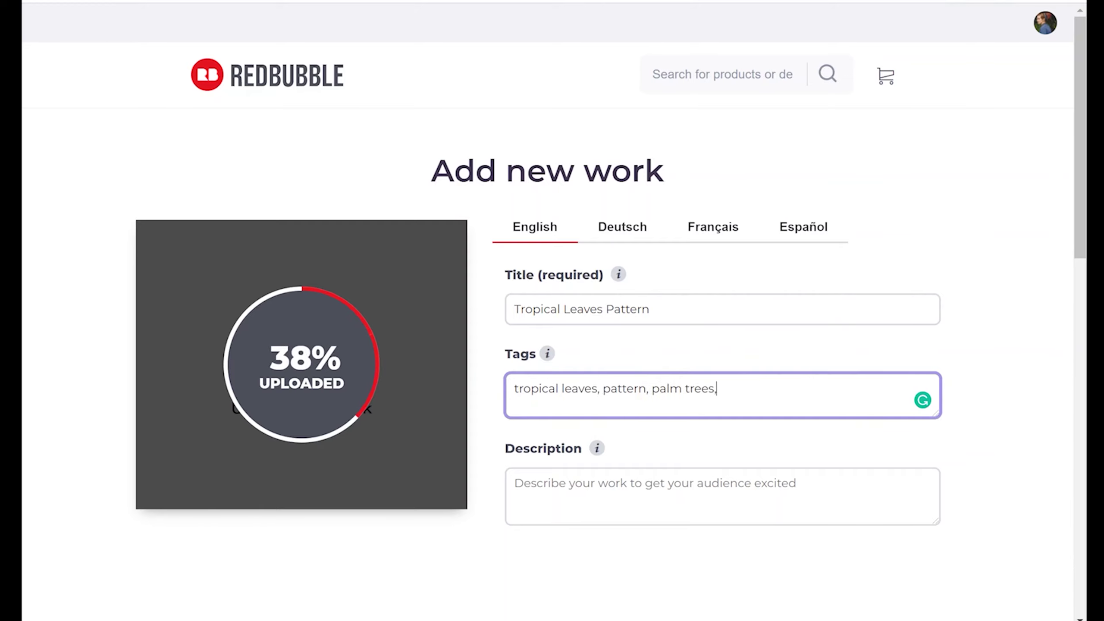
type(" hawaiian style")
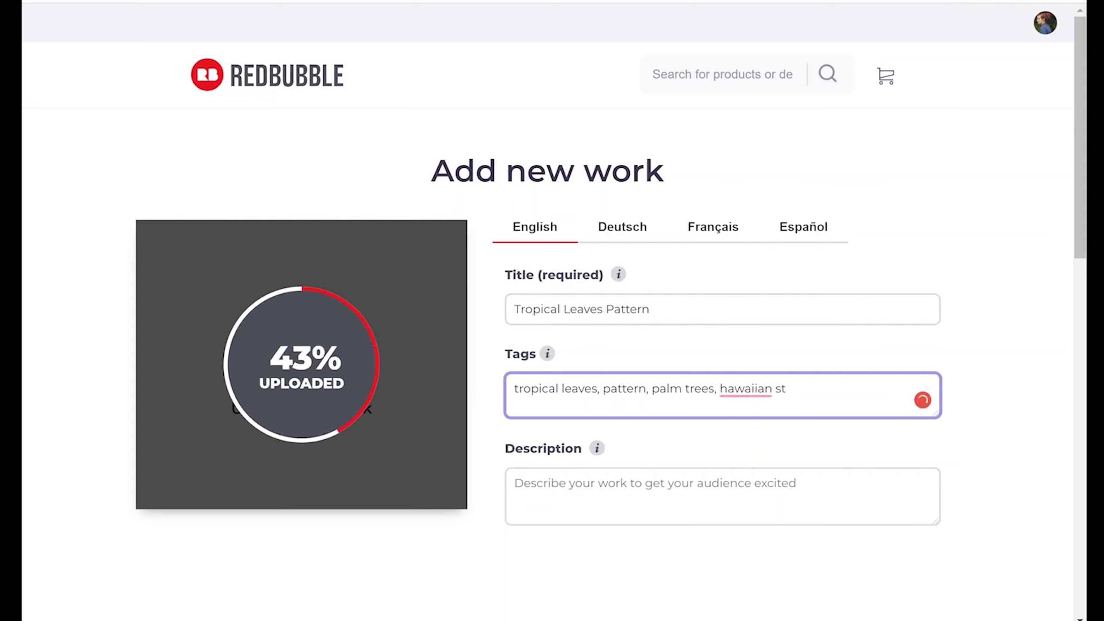
mouse_move(746, 389)
left_click(751, 437)
left_click(804, 389)
type(", beach, summer sty")
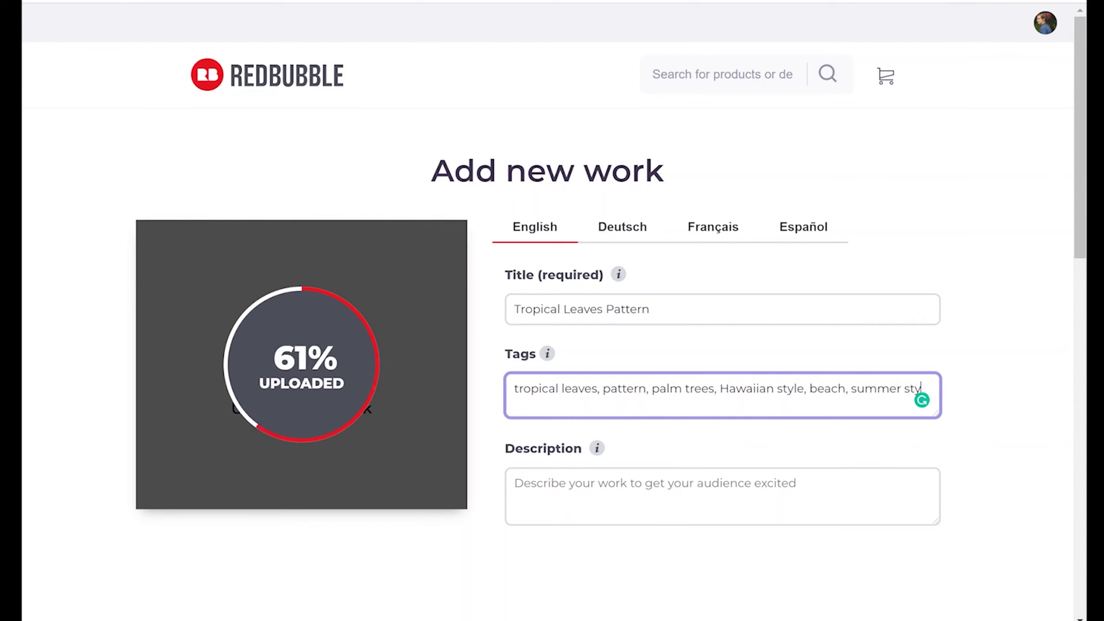
type("le, greenery")
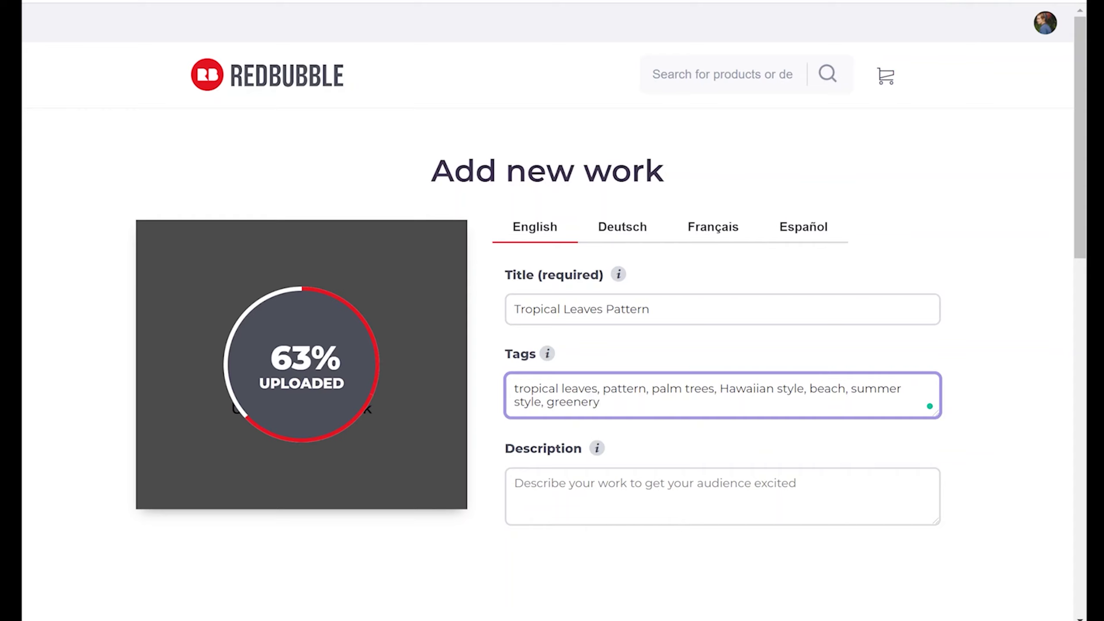
type(", green leaves")
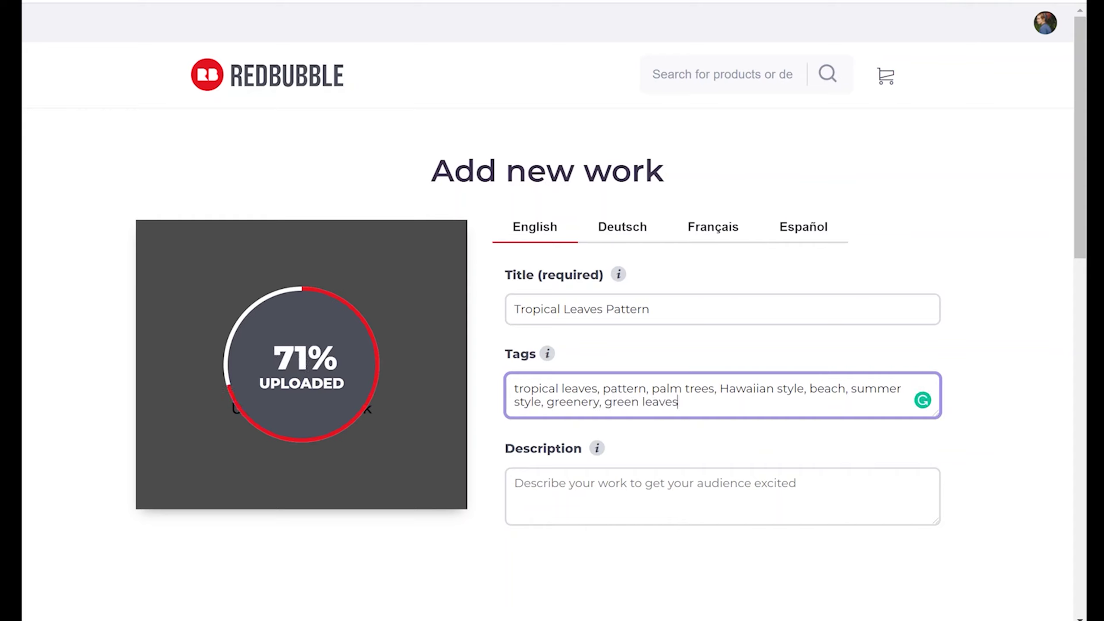
Step: Enter the description "Tropical leaves pattern created originally on paper gives unique feel and summer vibes."
left_click(515, 483)
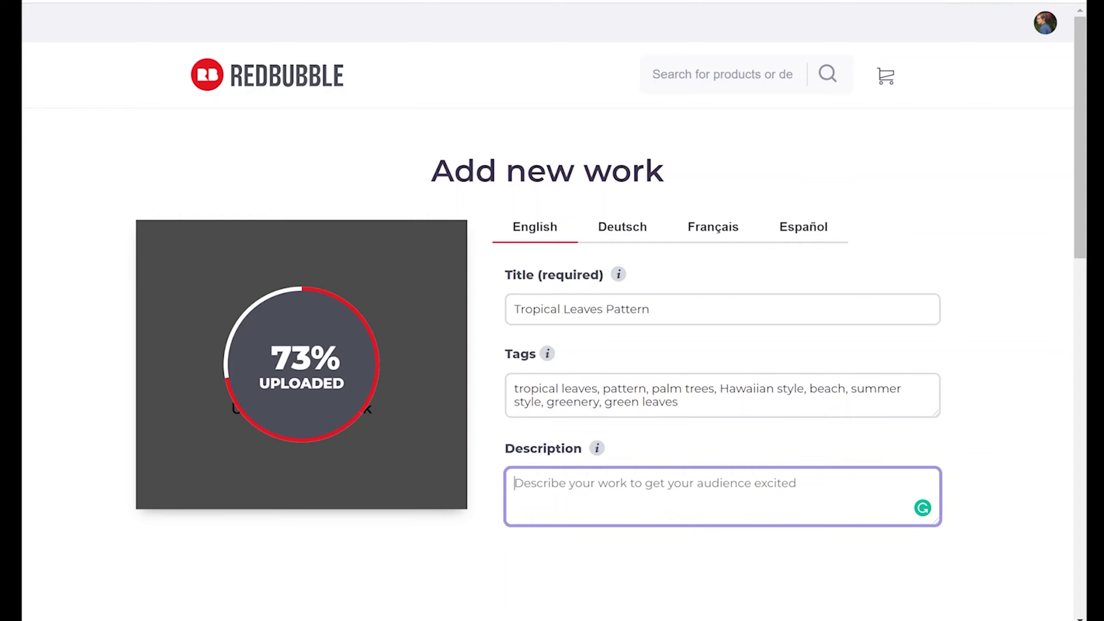
type("Tropical pattern")
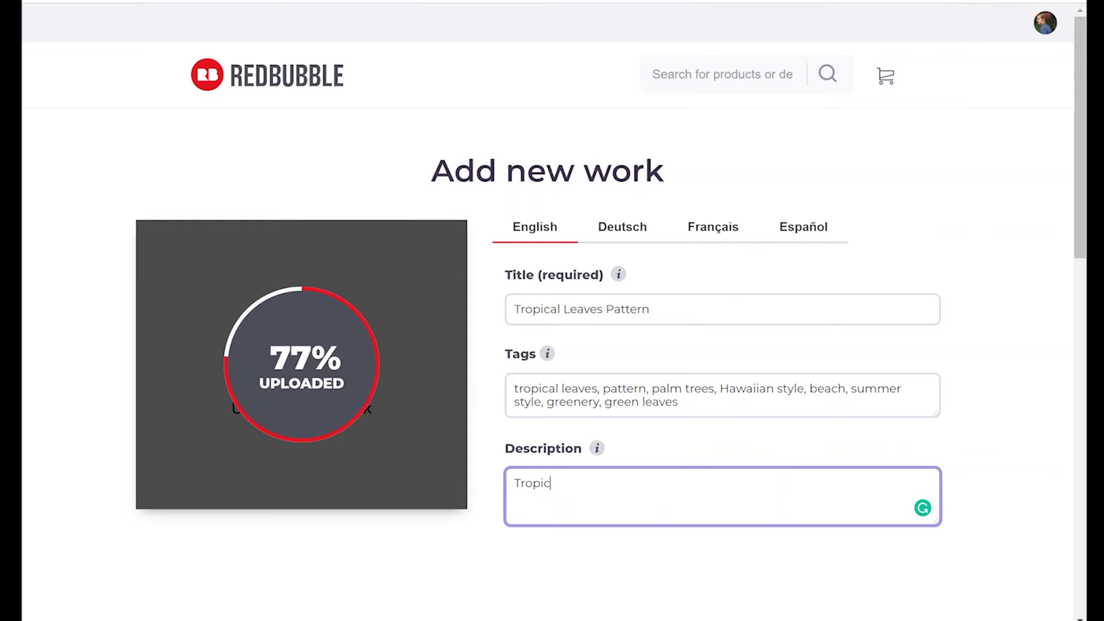
key("Left")
key("Left")
key("Left")
key("Left")
key("Left")
key("Left")
key("Left")
key("Left")
key("Left")
type("leaves")
left_click(648, 483)
type("creates")
key("BackSpace")
type("d originally on pap")
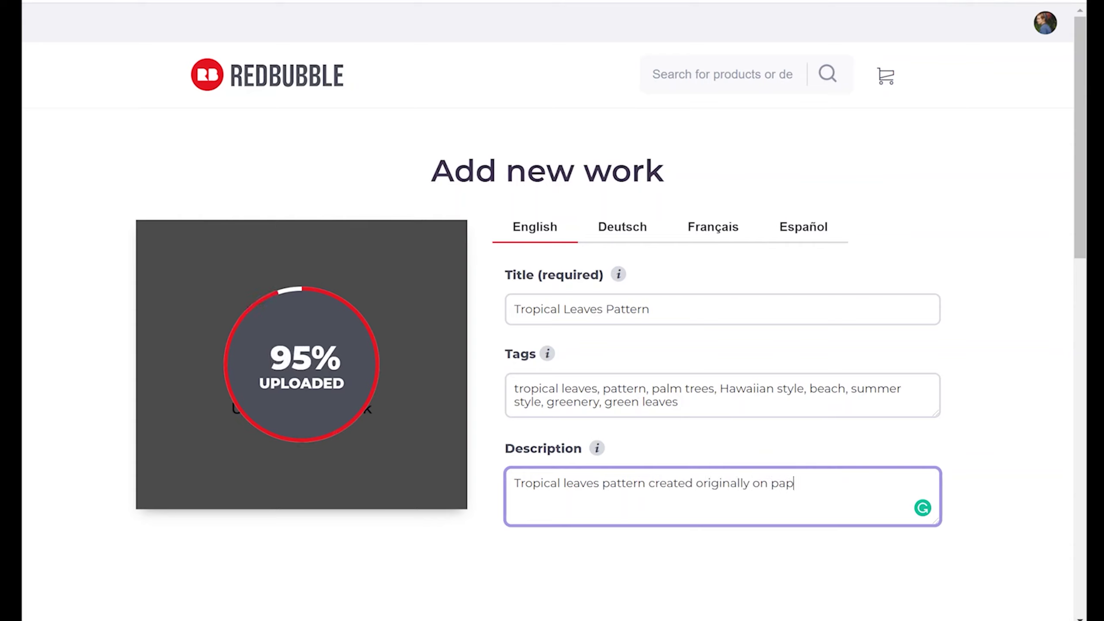
type("er gives unique feel and")
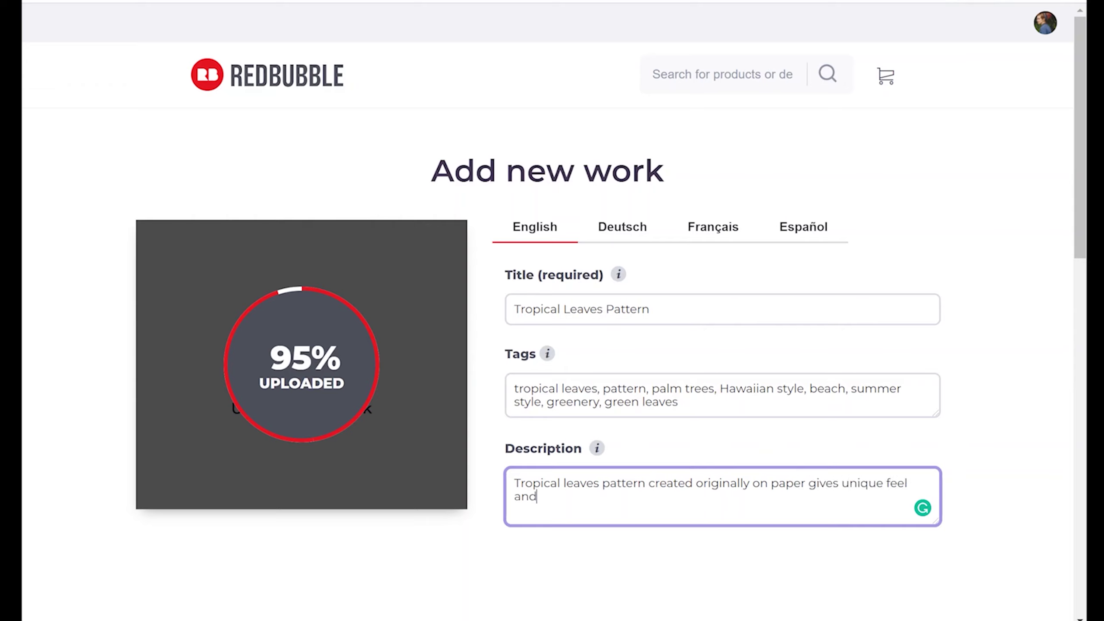
type(" summer vibes.")
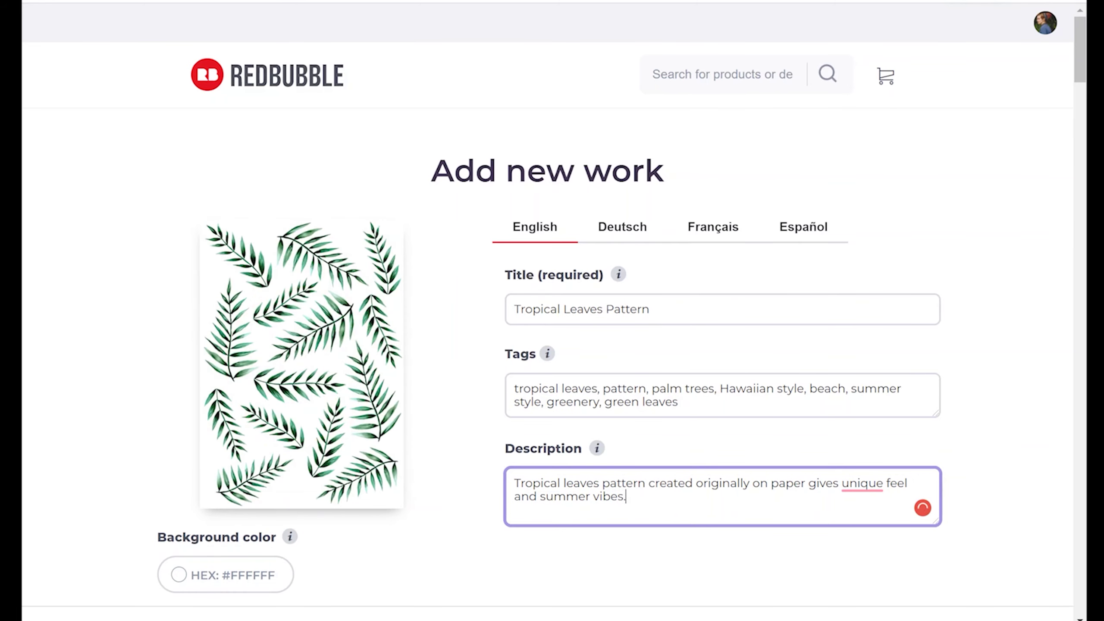
left_click(1000, 391)
Step: Edit Standard Print Clothing, reduce the design's size on the product to 35%, and apply the changes
scroll(865, 392, "down", 5)
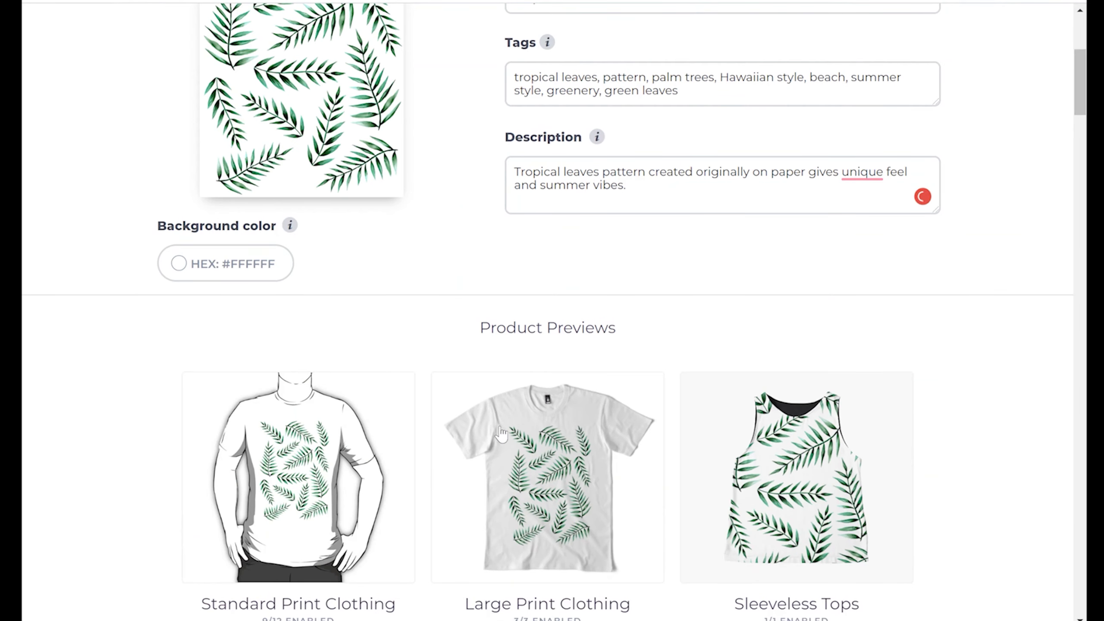
scroll(504, 430, "down", 6)
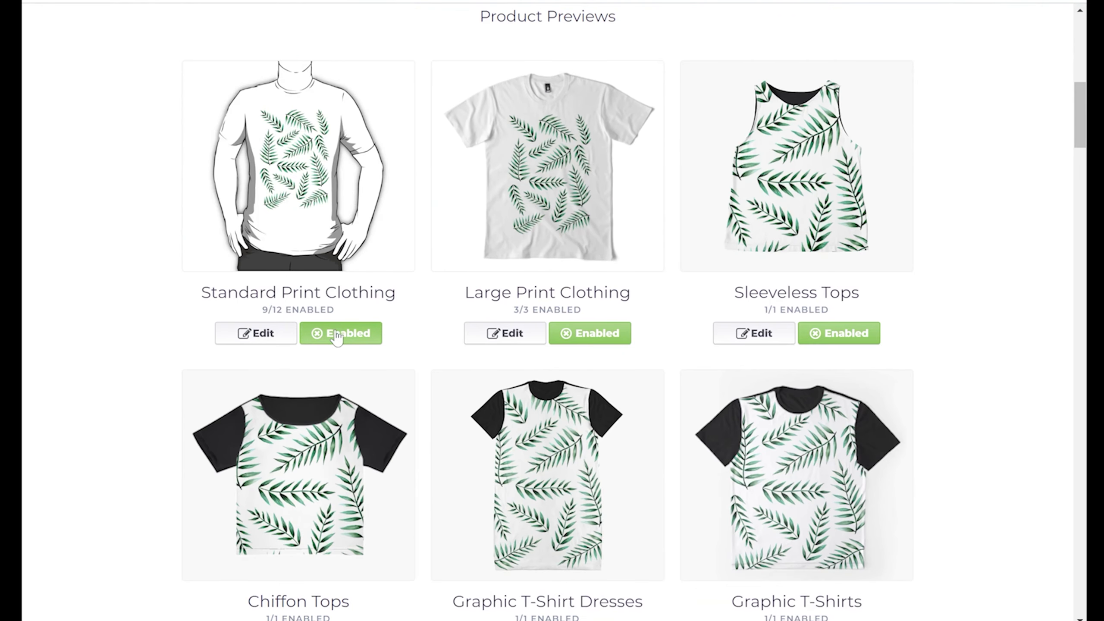
left_click(289, 342)
scroll(779, 533, "down", 6)
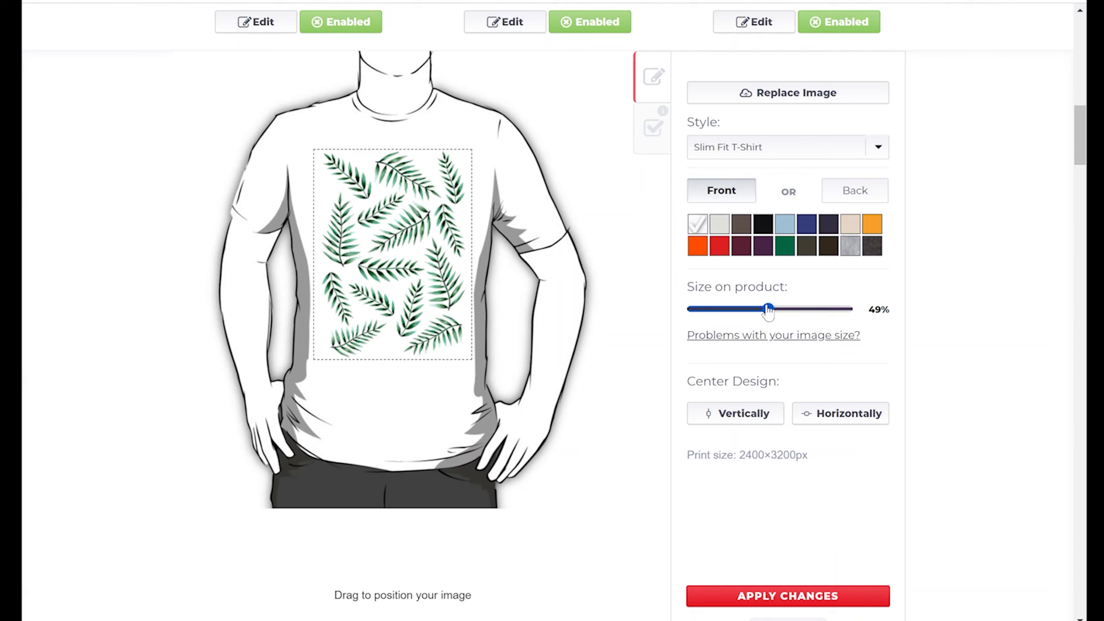
mouse_move(768, 309)
left_mouse_down()
mouse_move(850, 308)
mouse_move(747, 309)
left_mouse_up()
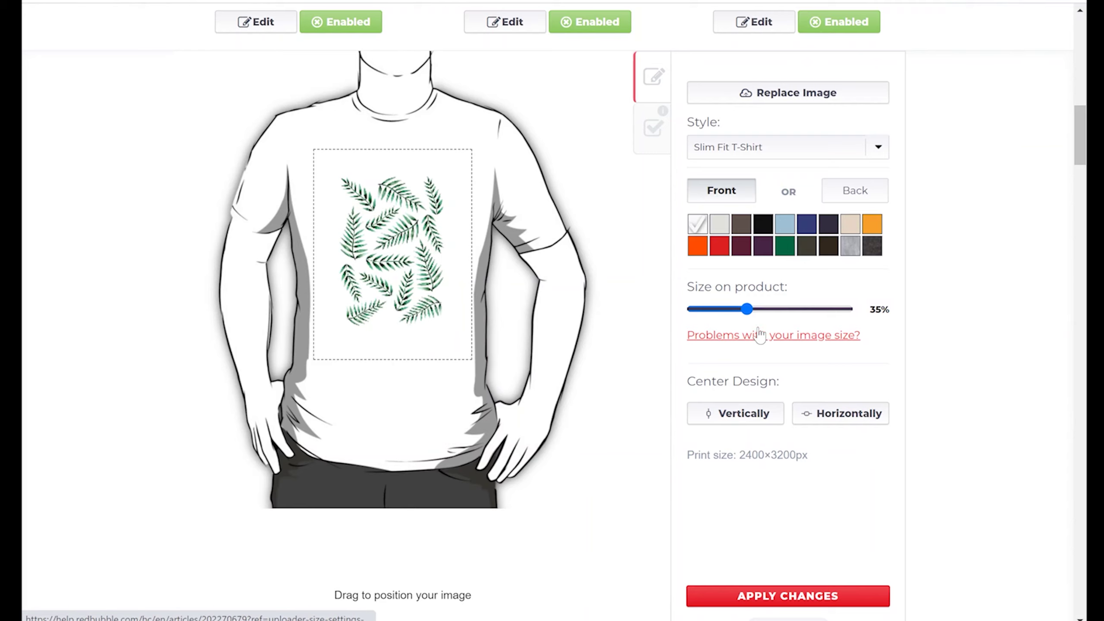
left_click(878, 147)
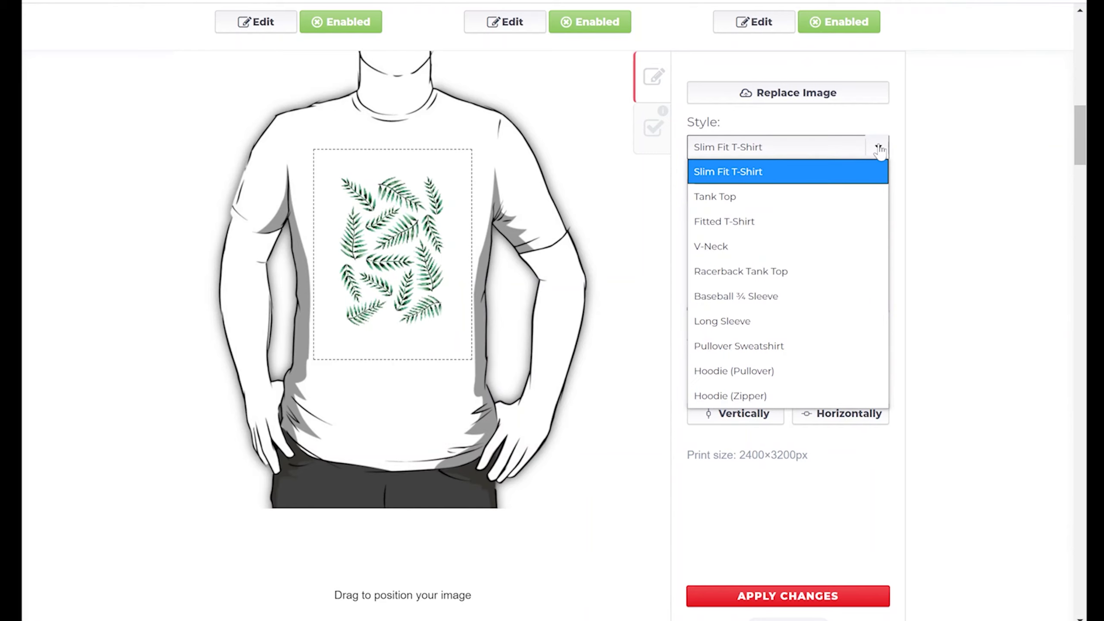
left_click(879, 150)
scroll(813, 285, "down", 5)
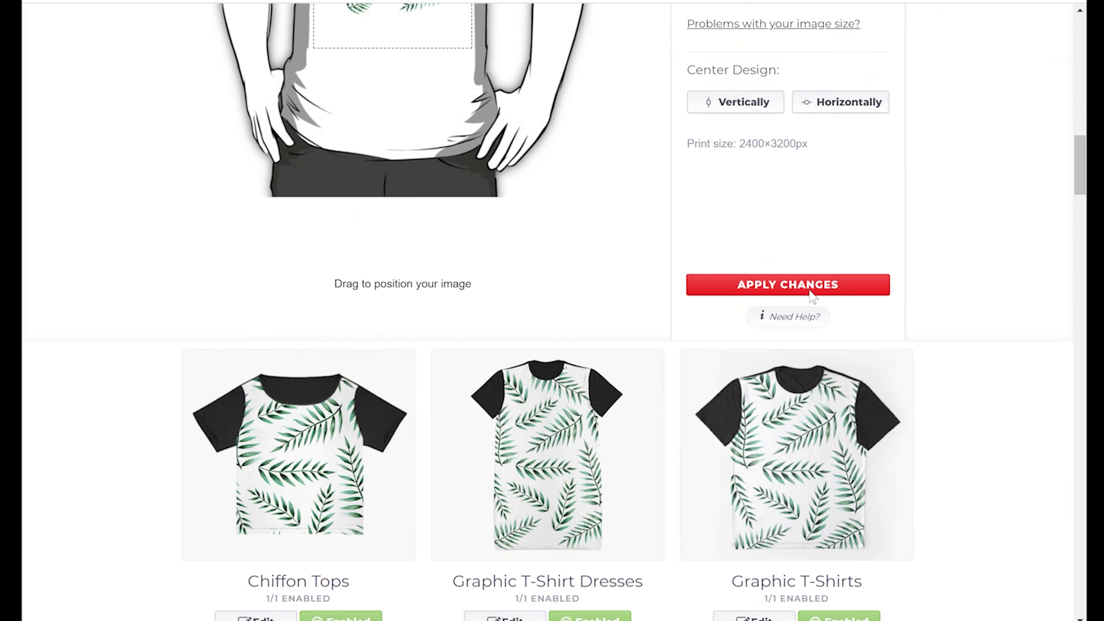
left_click(801, 287)
Step: Disable the Standard Print Clothing, Large Print Clothing and Stickers products
scroll(583, 272, "down", 10)
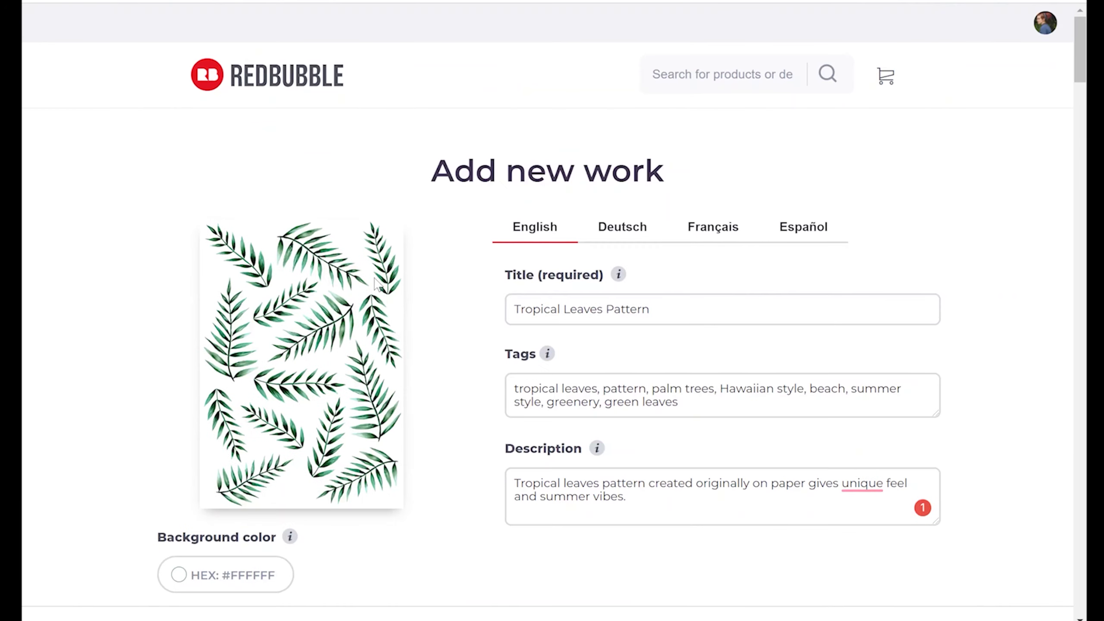
scroll(424, 348, "down", 20)
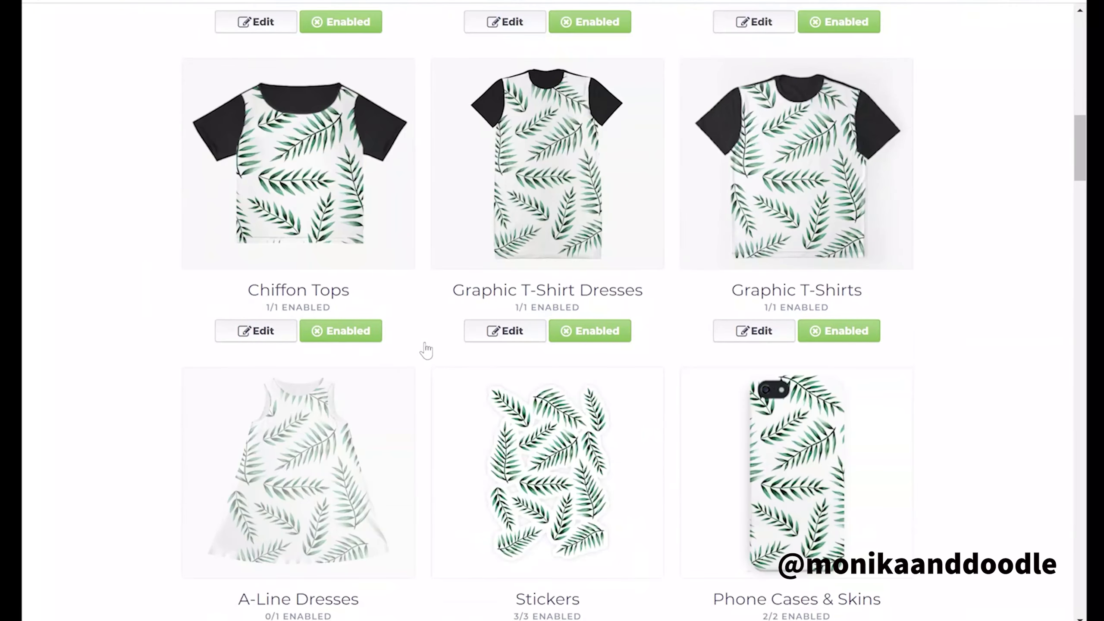
scroll(422, 370, "up", 6)
left_click(362, 341)
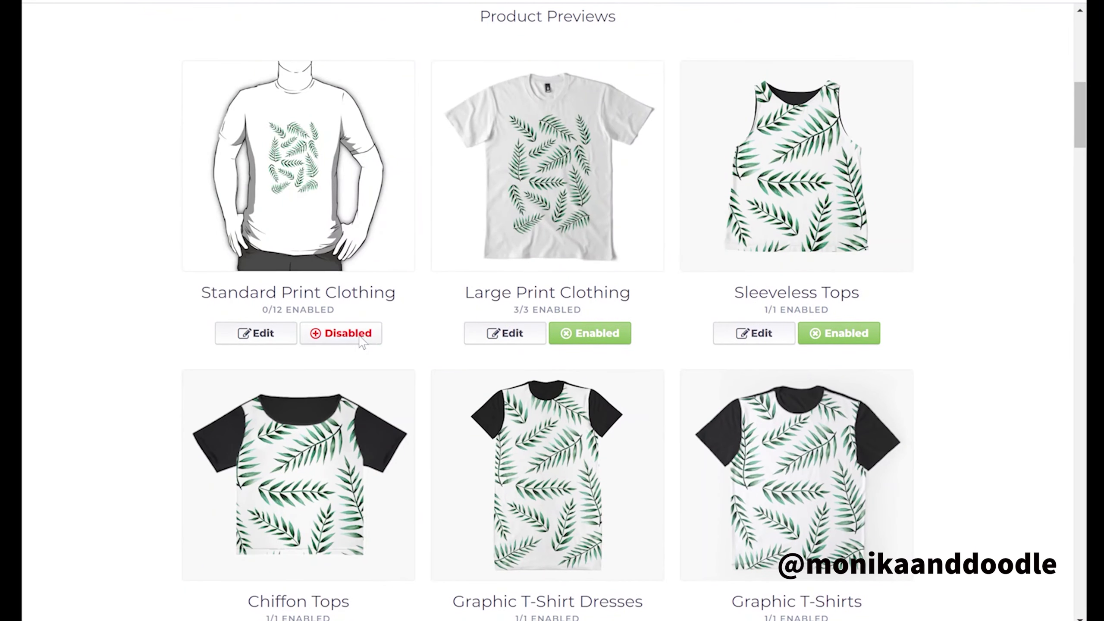
left_click(598, 342)
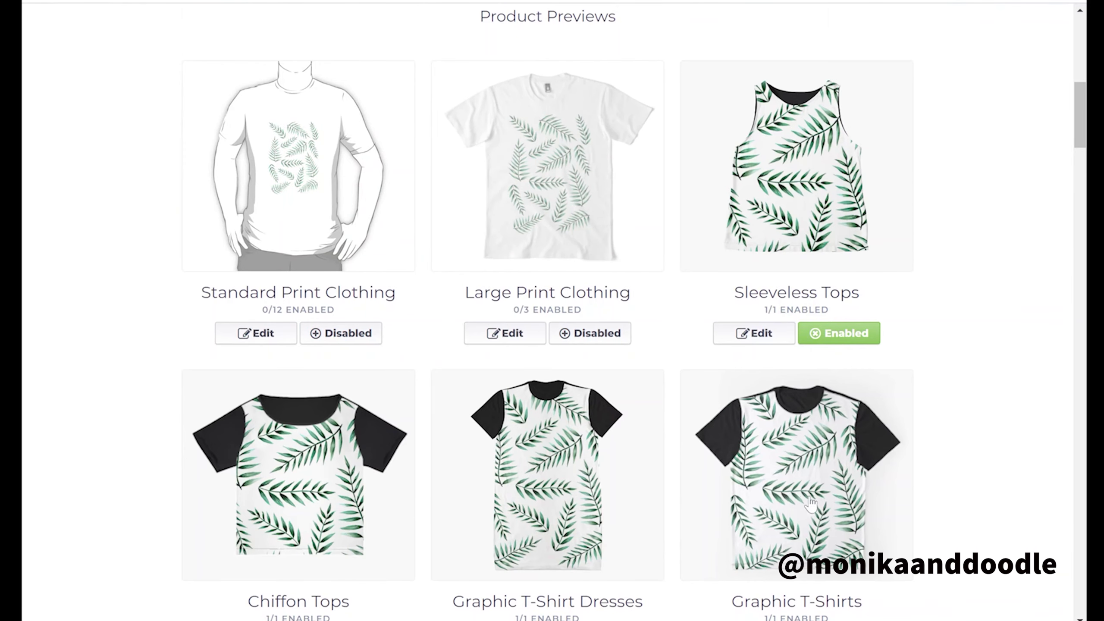
scroll(811, 504, "down", 5)
scroll(338, 503, "down", 5)
left_click(585, 327)
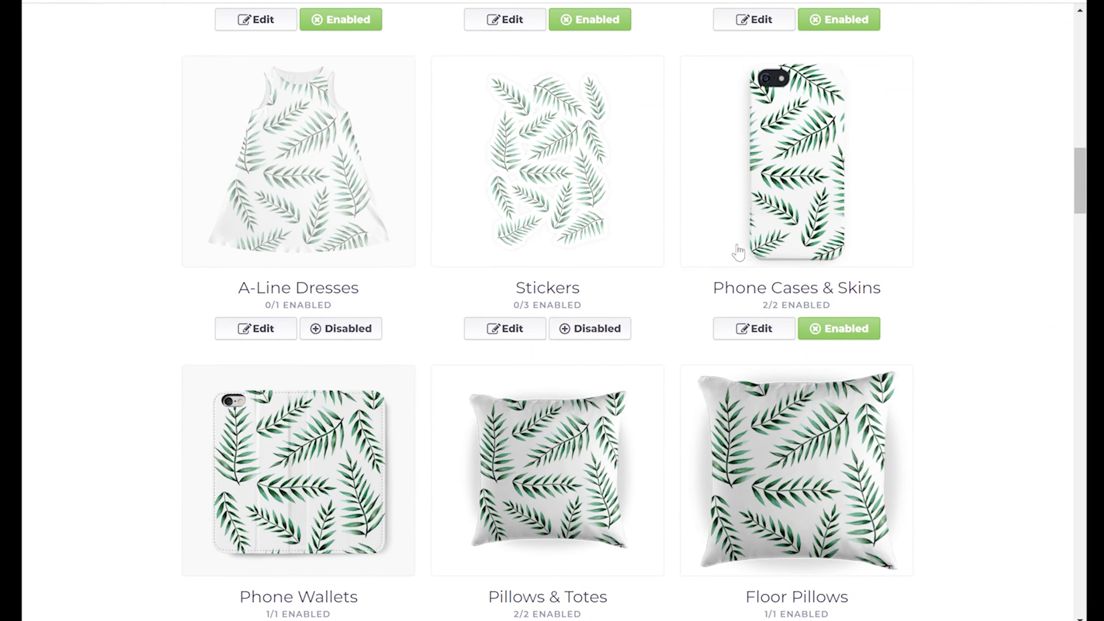
Step: Edit Duvets, Comforters & Shower Curtains, scaling the image to 58% with a Regular grid pattern, and apply the changes
scroll(267, 424, "down", 5)
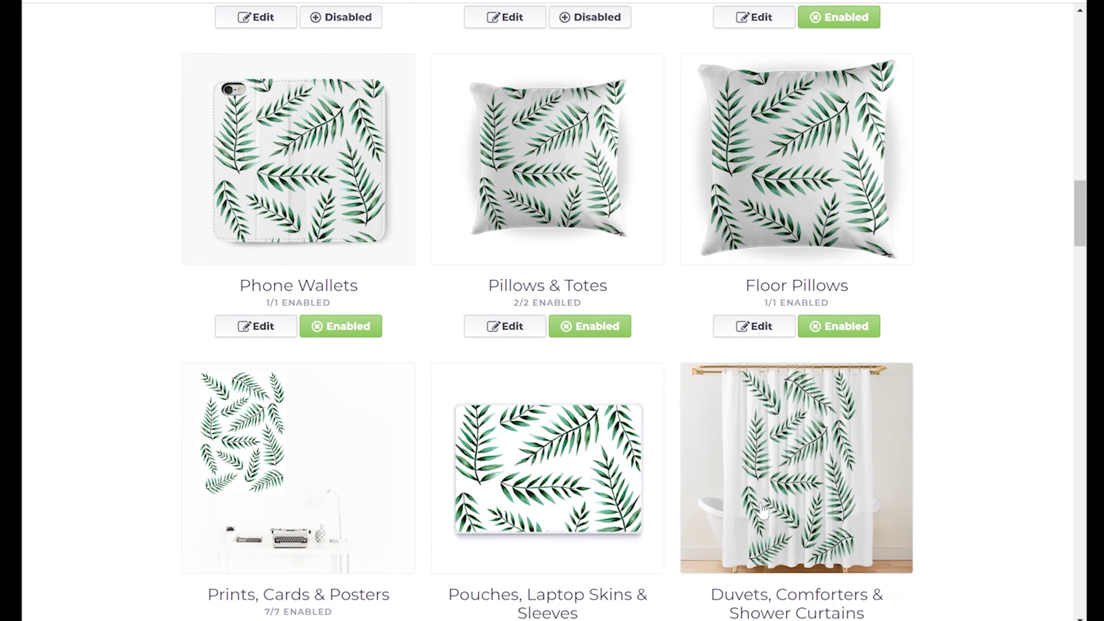
left_click(762, 498)
left_click(817, 384)
left_click(826, 420)
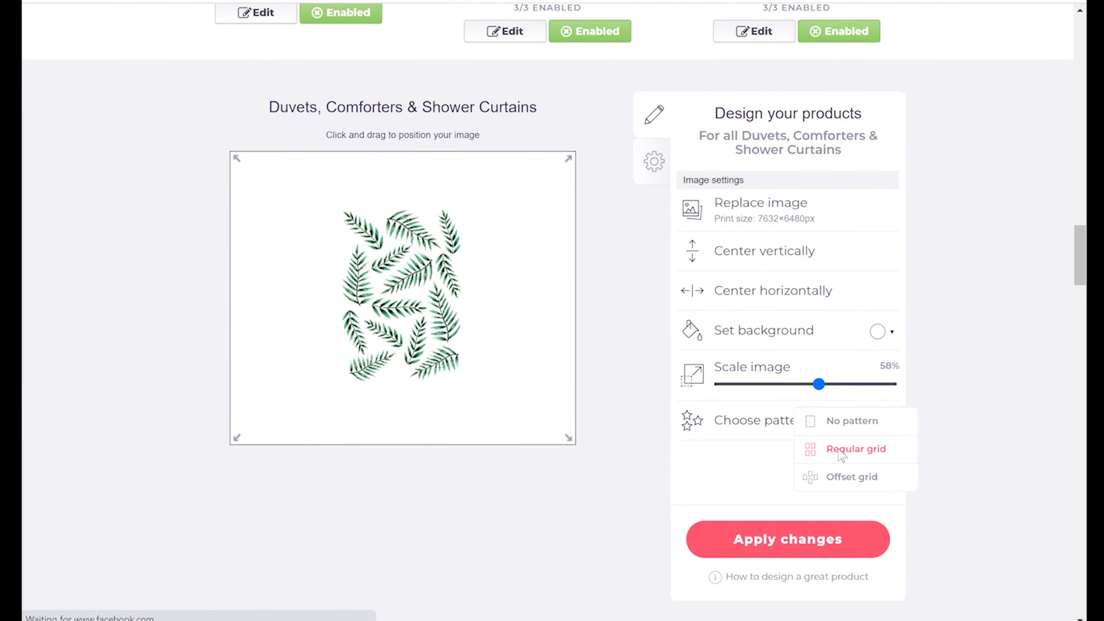
left_click(843, 450)
scroll(825, 461, "up", 5)
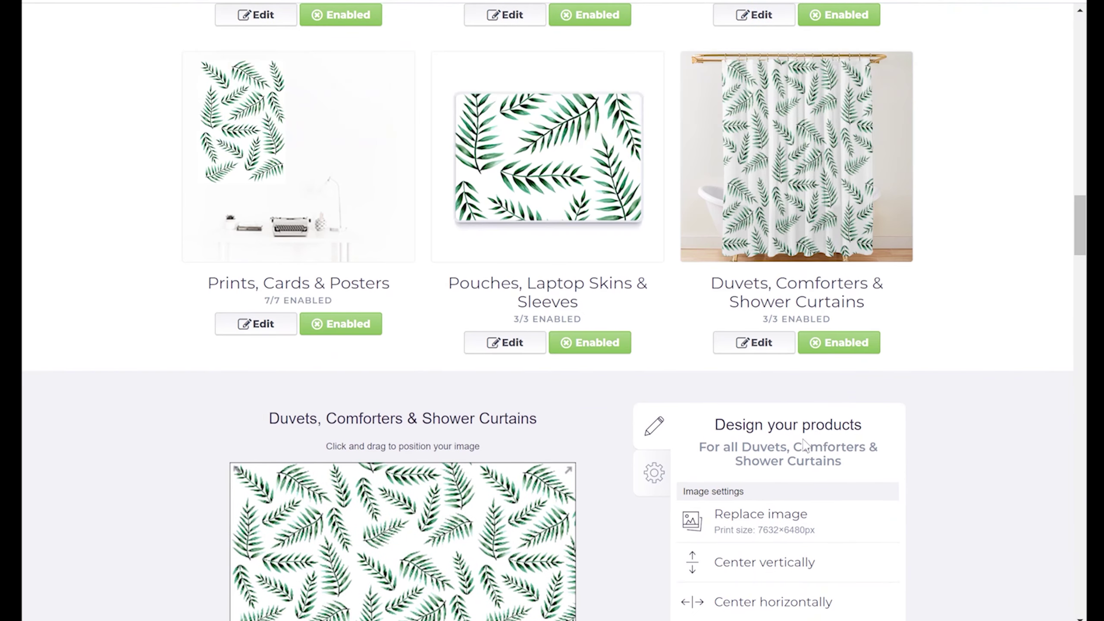
scroll(803, 446, "down", 5)
left_click(796, 543)
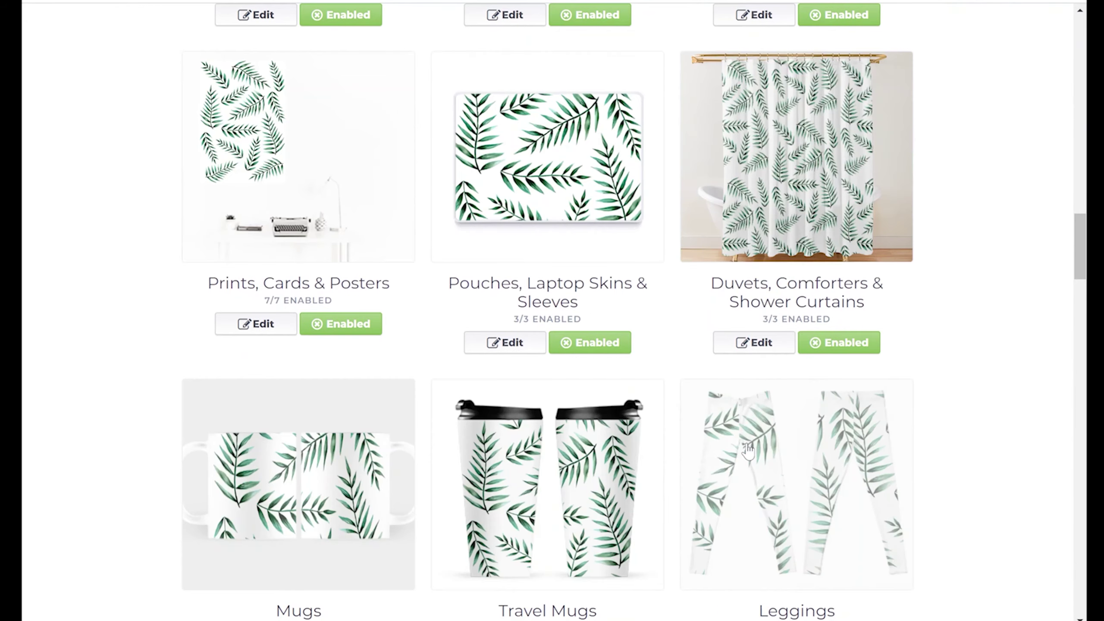
Step: Edit Mugs, reducing the design's size to 15% and repeating it in an offset pattern, and apply the changes
scroll(361, 419, "down", 5)
left_click(248, 338)
scroll(537, 407, "down", 5)
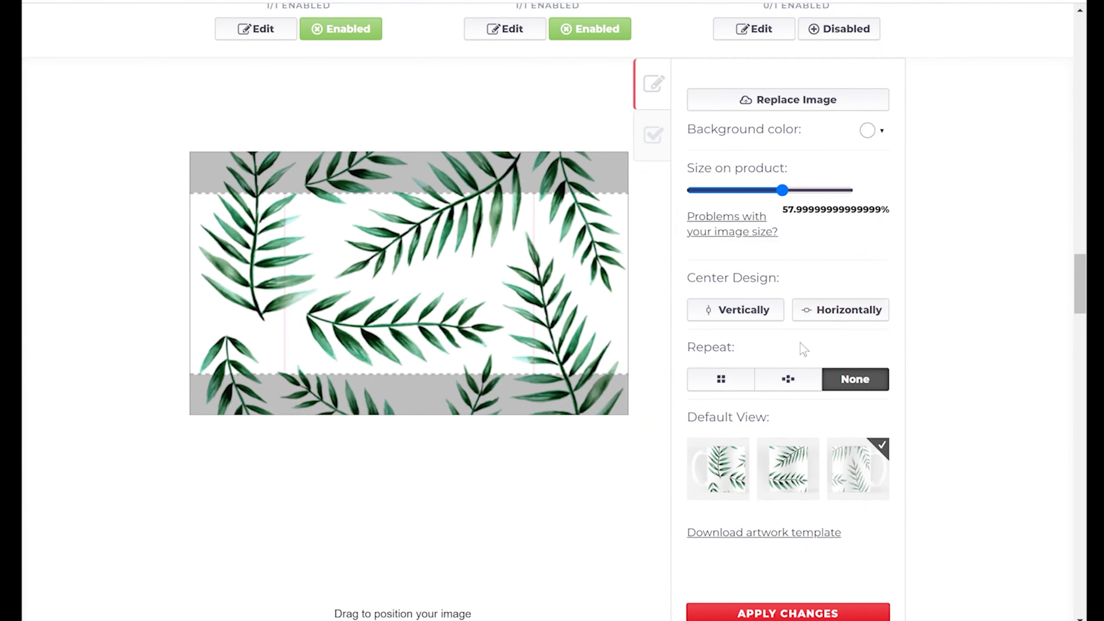
left_click_drag(749, 196, 718, 196)
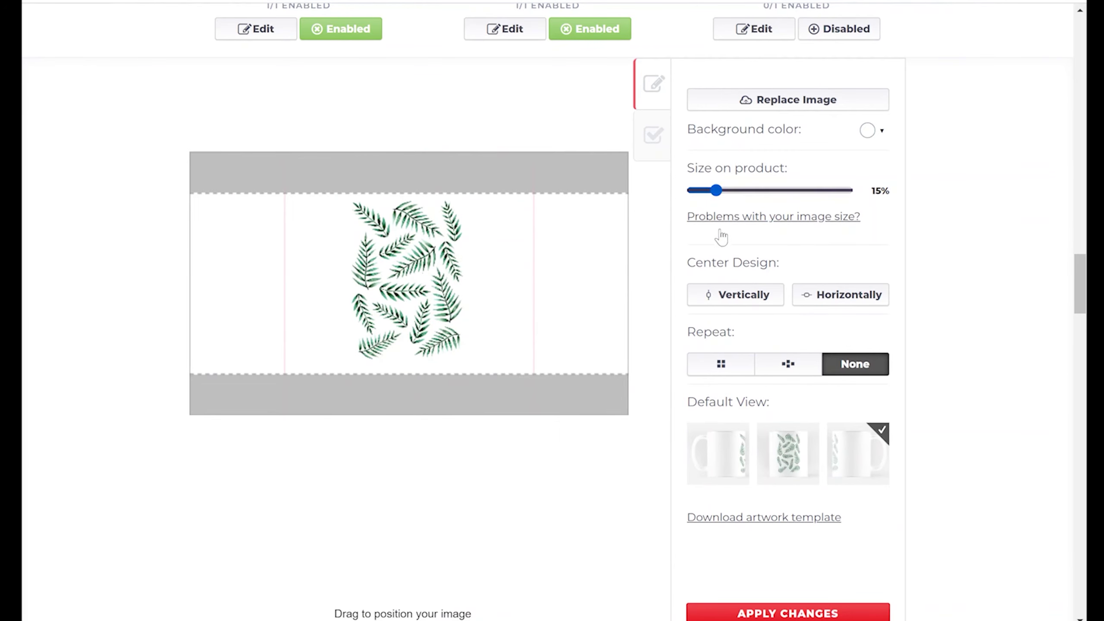
left_click(788, 364)
left_click(778, 612)
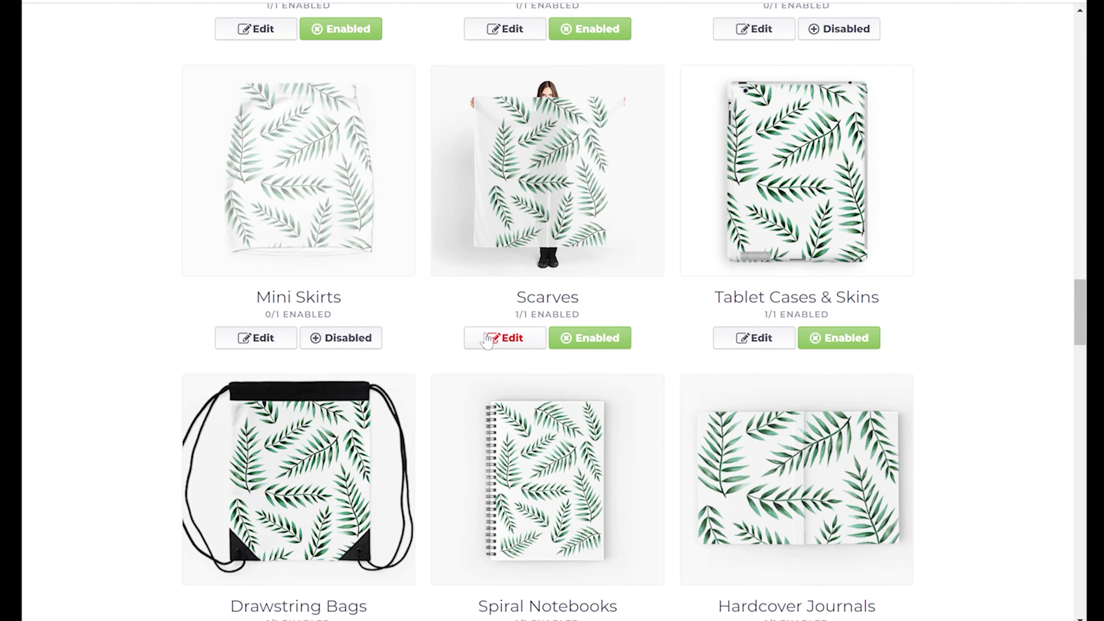
Step: Edit Leggings with a smaller design repeated in an offset pattern, apply the changes, and enable the product
scroll(486, 340, "up", 6)
left_click(780, 341)
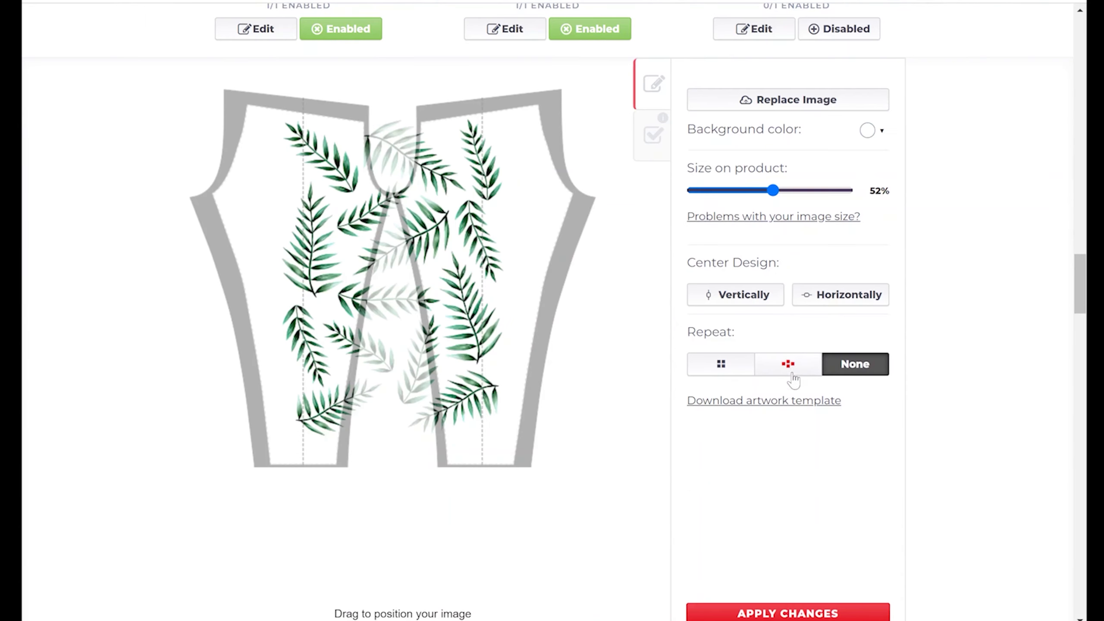
left_click(789, 367)
scroll(789, 368, "up", 5)
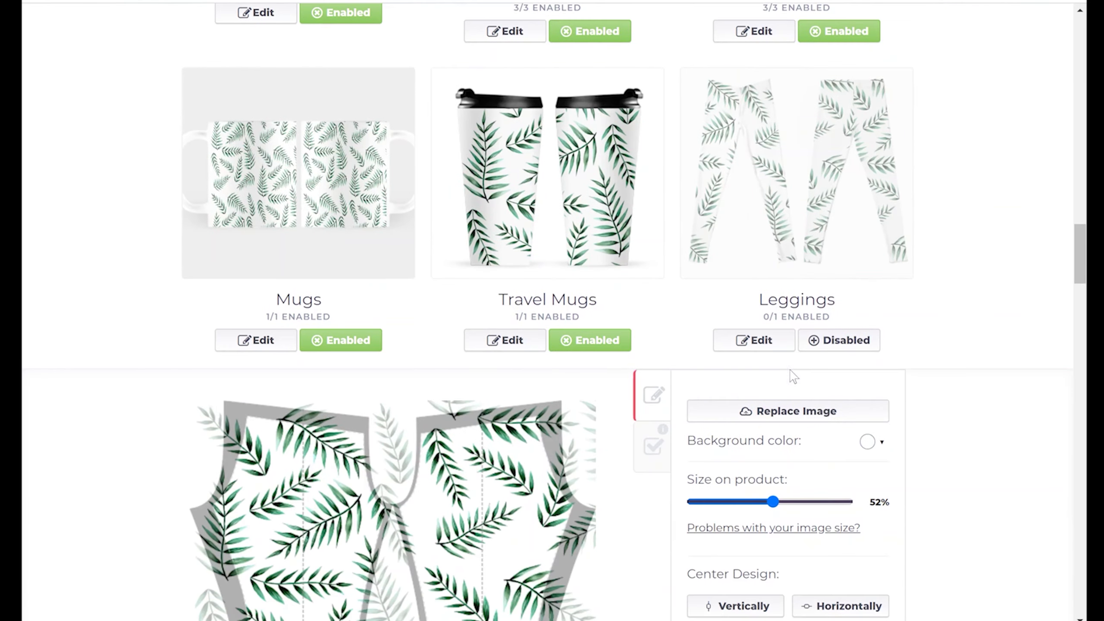
left_click_drag(772, 502, 739, 502)
scroll(838, 505, "down", 9)
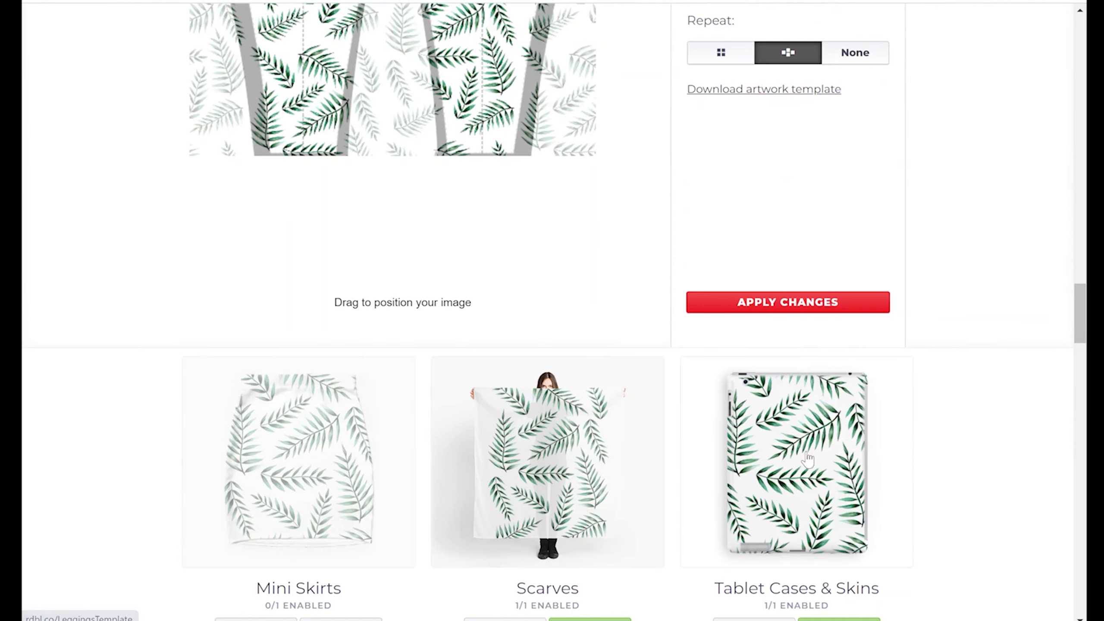
left_click(788, 303)
scroll(617, 359, "up", 5)
scroll(620, 363, "up", 5)
left_click(848, 341)
Step: Edit Scarves, reducing the design's size slightly and repeating it in an offset pattern, and apply the changes
scroll(623, 309, "down", 5)
left_click(505, 339)
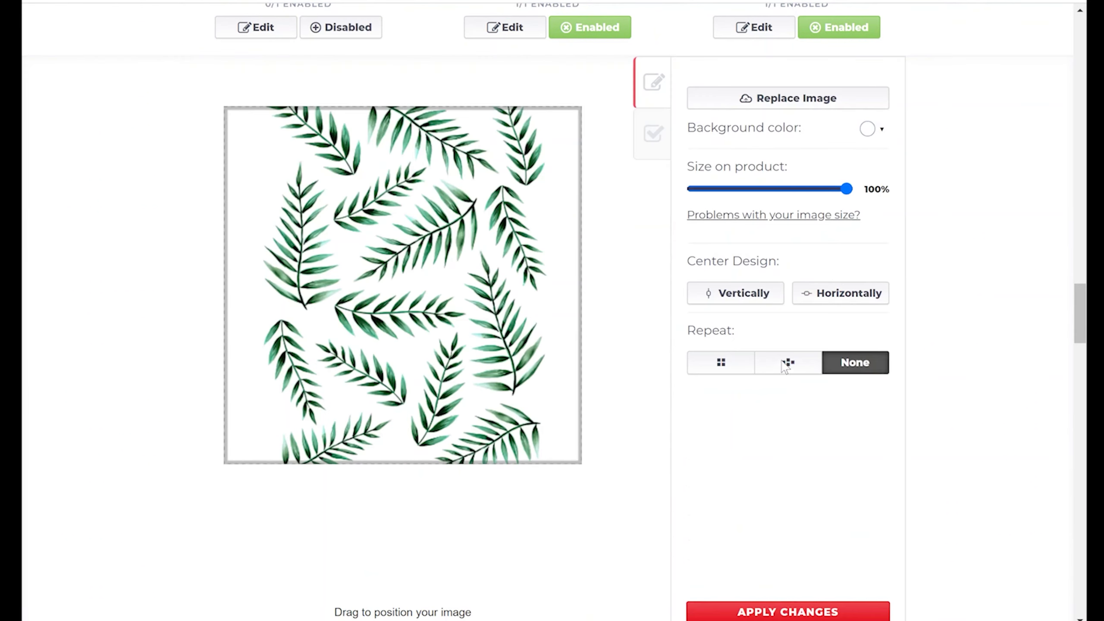
left_click_drag(845, 188, 822, 189)
left_click(790, 368)
left_click(804, 609)
Step: Disable the Acrylic Blocks & Coasters product
scroll(802, 435, "up", 5)
scroll(837, 352, "down", 5)
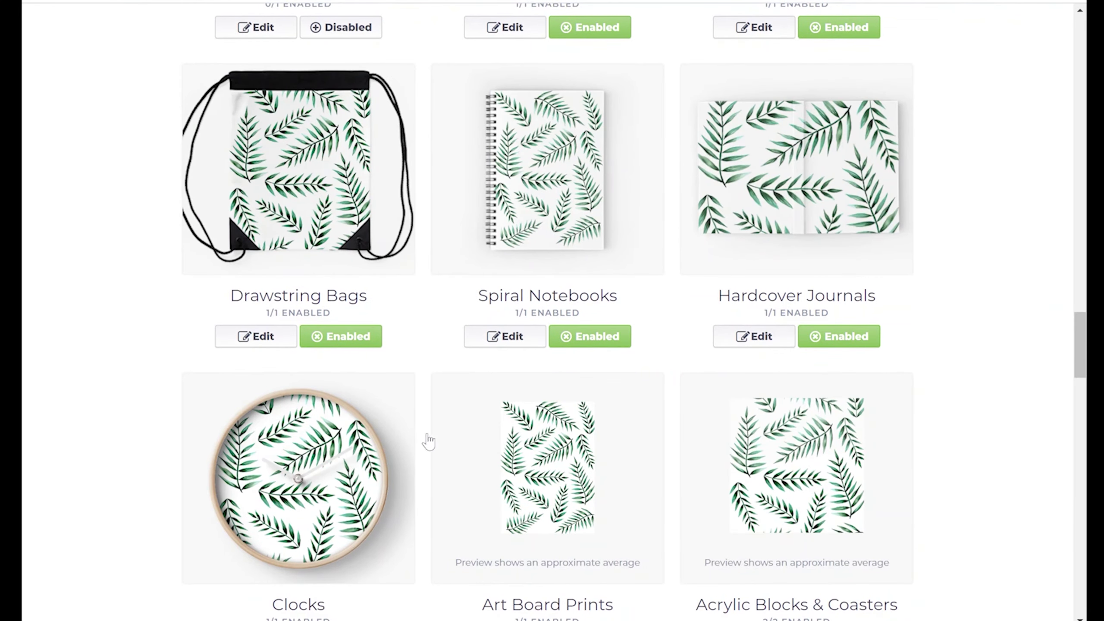
scroll(525, 524, "down", 5)
left_click(839, 334)
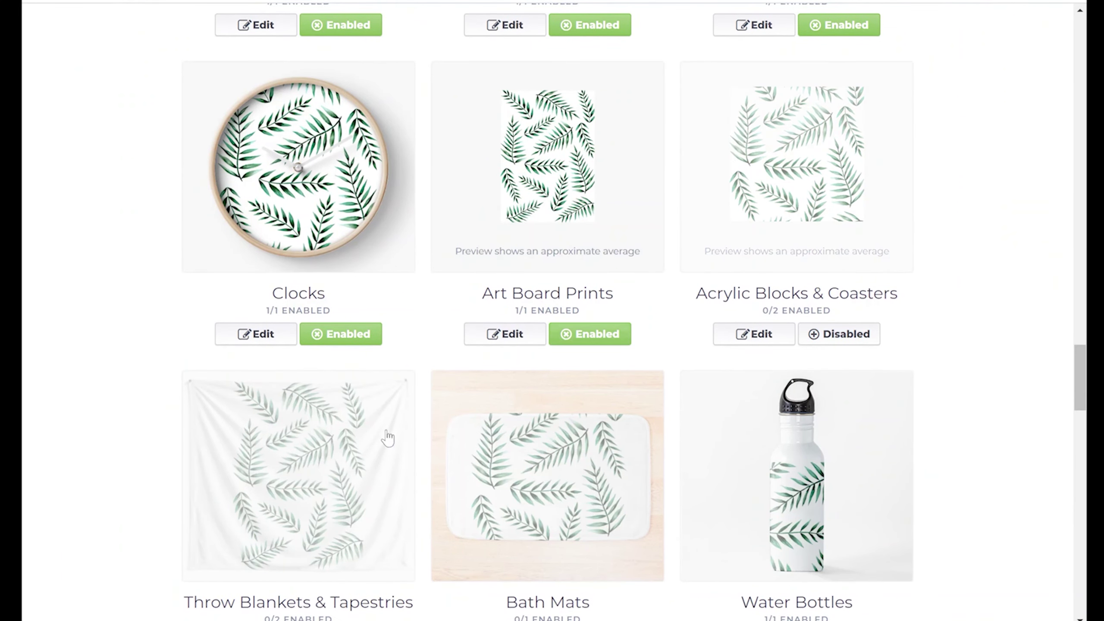
Step: Edit Throw Blankets & Tapestries, scaling the image to 79% with an Offset grid pattern, and apply the changes with the product enabled
scroll(334, 455, "down", 5)
left_click(276, 335)
left_click_drag(889, 373, 853, 373)
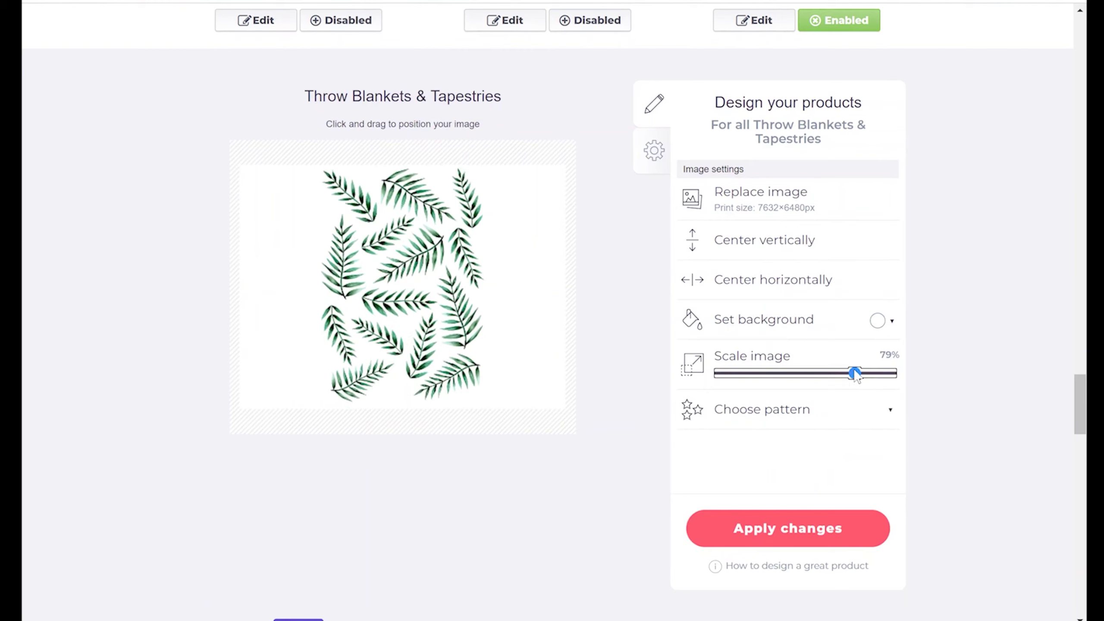
left_click(889, 409)
left_click(873, 466)
left_click(759, 520)
scroll(474, 373, "up", 5)
scroll(374, 369, "down", 5)
scroll(374, 350, "up", 10)
scroll(377, 346, "down", 5)
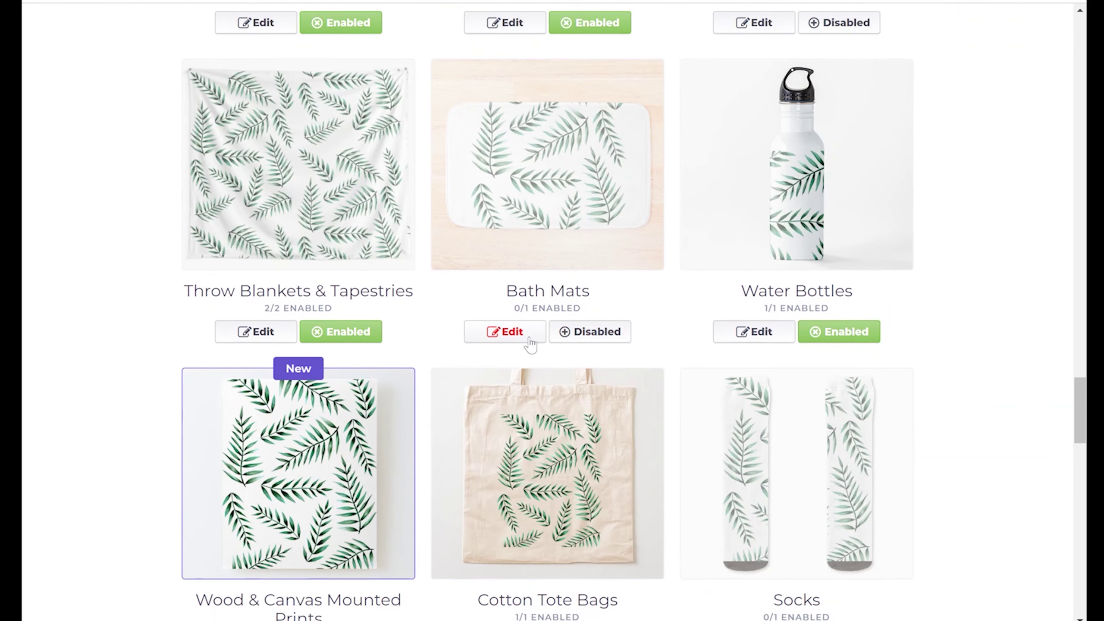
Step: Edit Water Bottles, scaling the image down and repeating it in a grid pattern, and apply the changes
left_click(754, 334)
scroll(835, 335, "down", 1)
left_click_drag(835, 319, 770, 320)
left_click(813, 373)
left_click(851, 416)
left_click(829, 528)
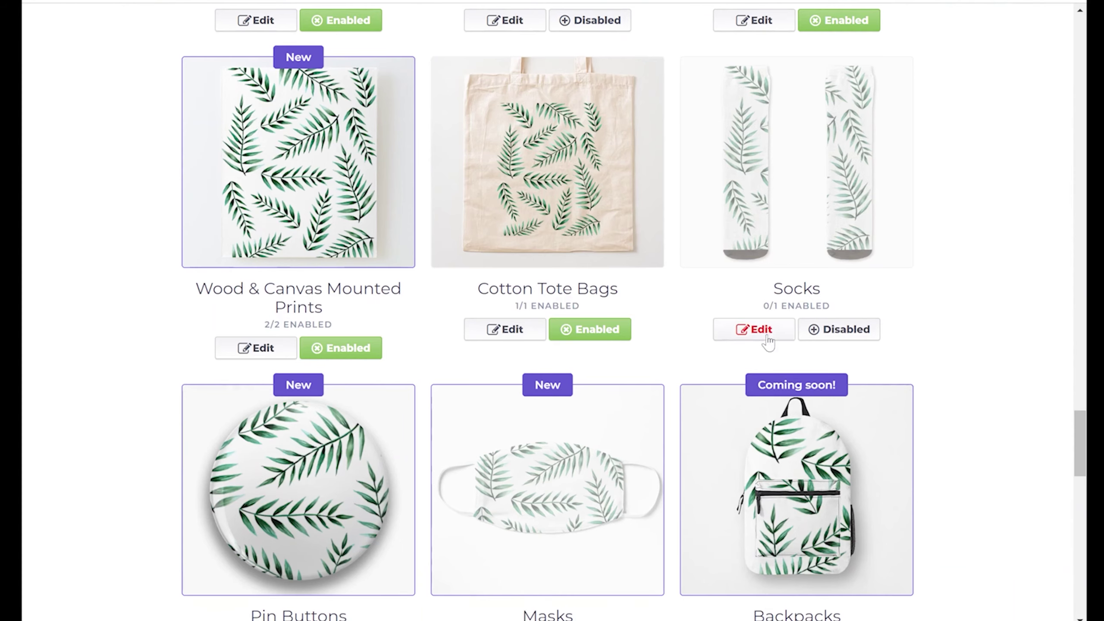
Step: Disable the Cotton Tote Bags product
scroll(733, 358, "up", 5)
scroll(608, 363, "down", 5)
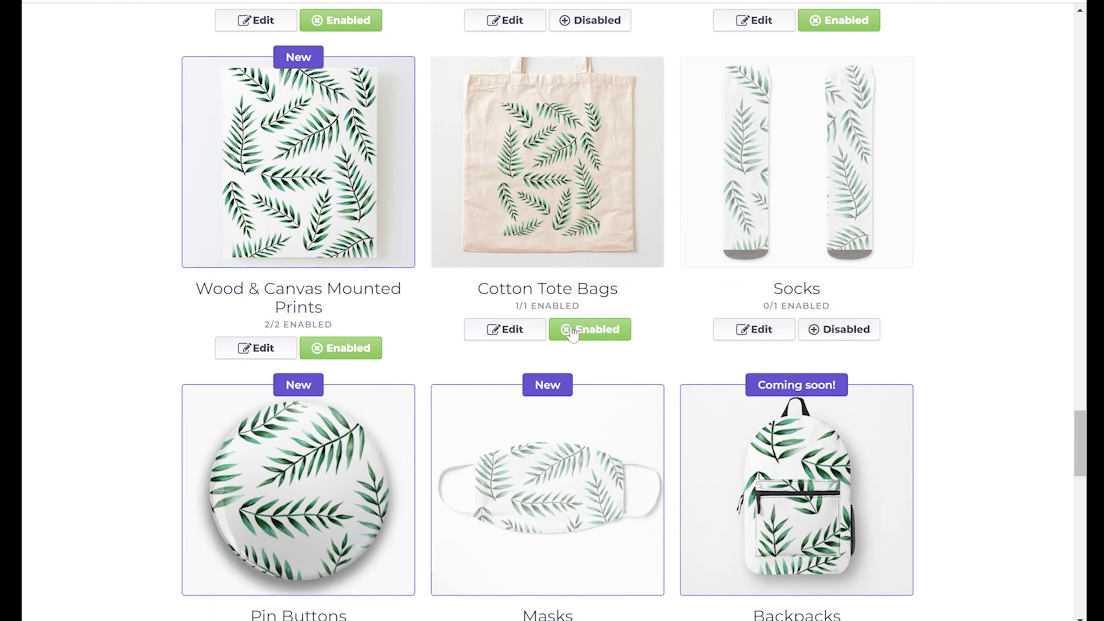
left_click(590, 331)
Step: Edit Socks, scaling the image to 45% with an Offset grid pattern, apply the changes, and enable the product
left_click(752, 331)
left_click_drag(822, 379, 797, 376)
left_click(826, 411)
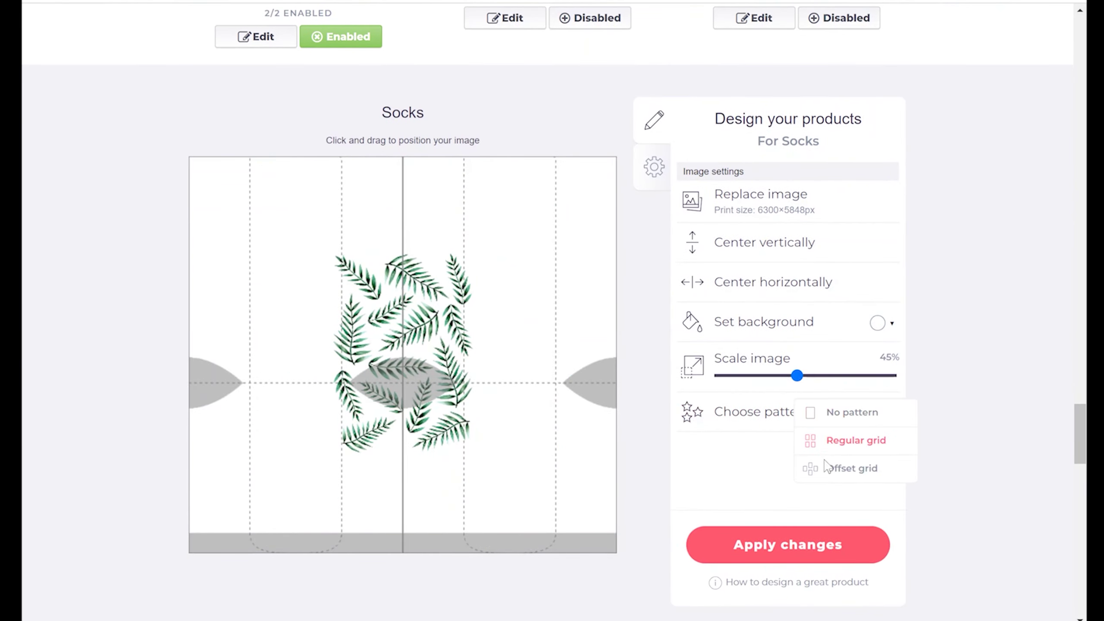
left_click(848, 465)
left_click(799, 539)
scroll(796, 431, "down", 5)
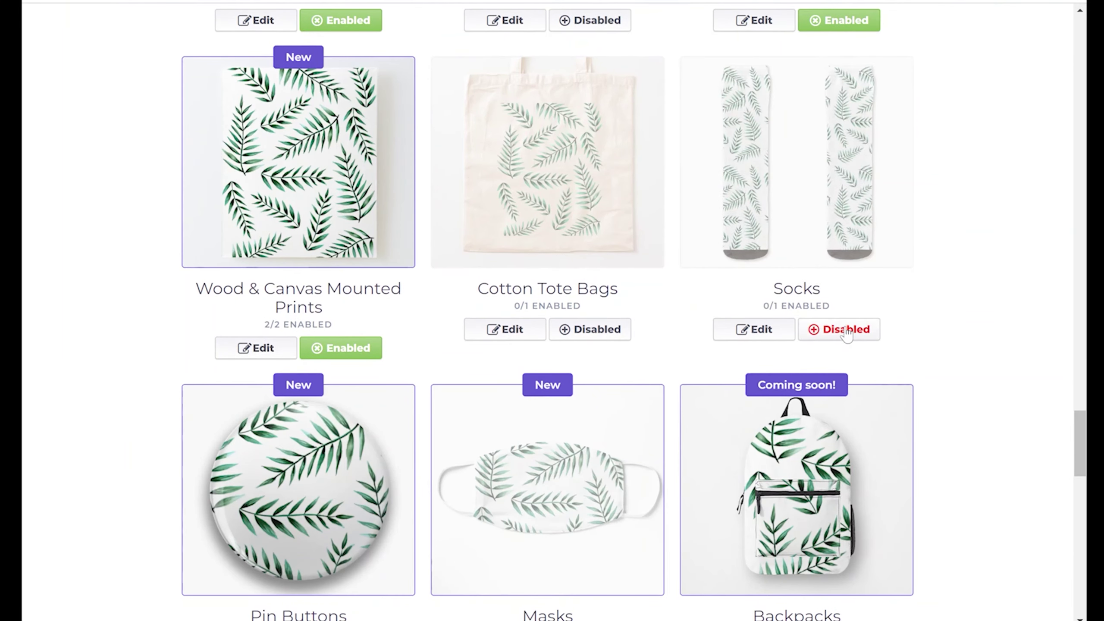
left_click(846, 330)
Step: Disable Pin Buttons and Backpacks, and enable Masks
scroll(608, 365, "down", 5)
left_click(340, 346)
left_click(590, 345)
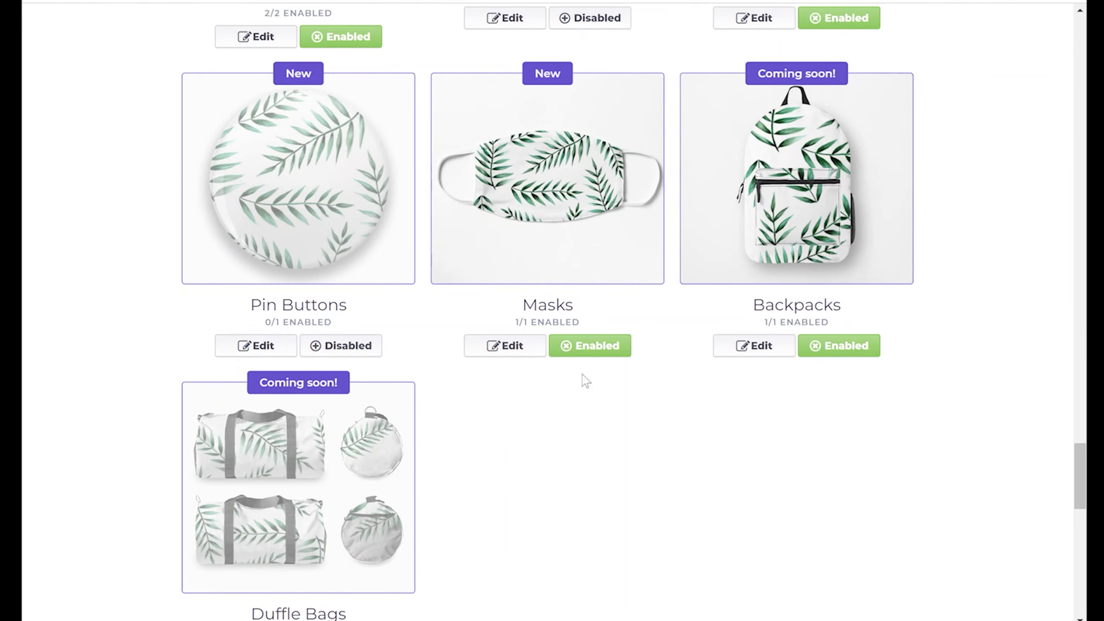
left_click(838, 346)
Step: Set the work's media to Design & Illustration and Painting & Mixed Media
scroll(564, 377, "up", 5)
scroll(561, 381, "down", 10)
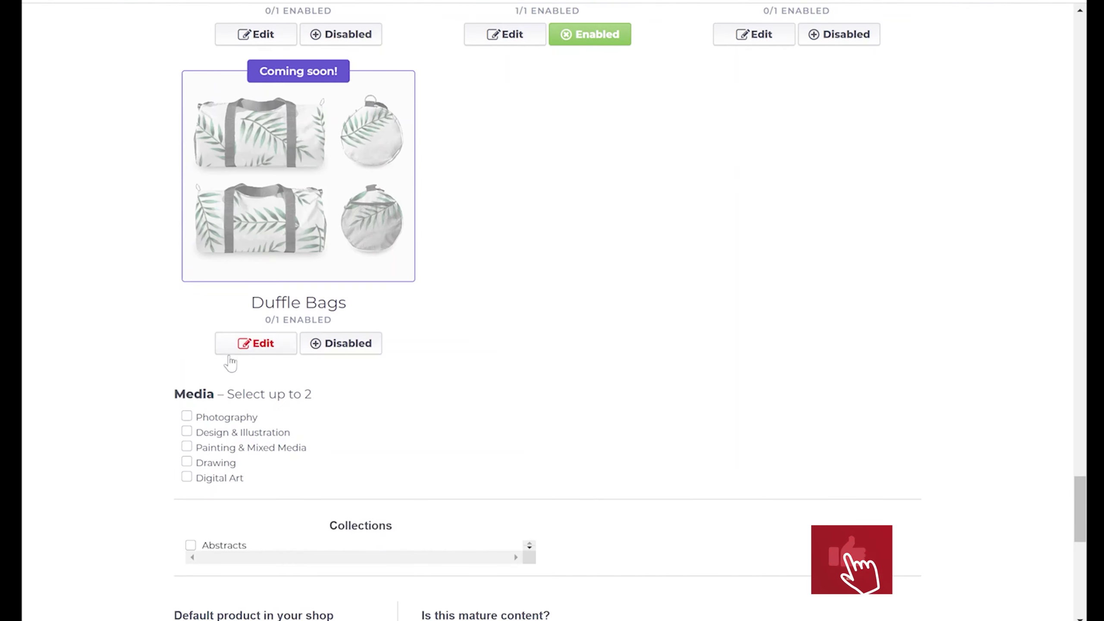
left_click(186, 431)
left_click(187, 446)
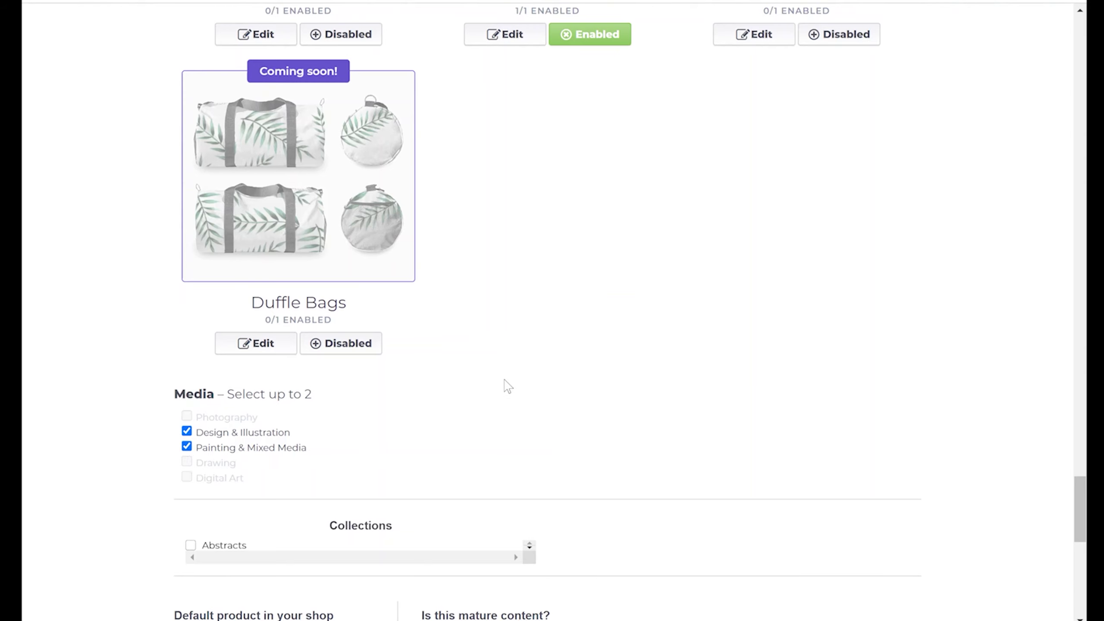
Step: Save the new Tropical Leaves Pattern work, keeping it viewable by anybody
scroll(505, 386, "down", 5)
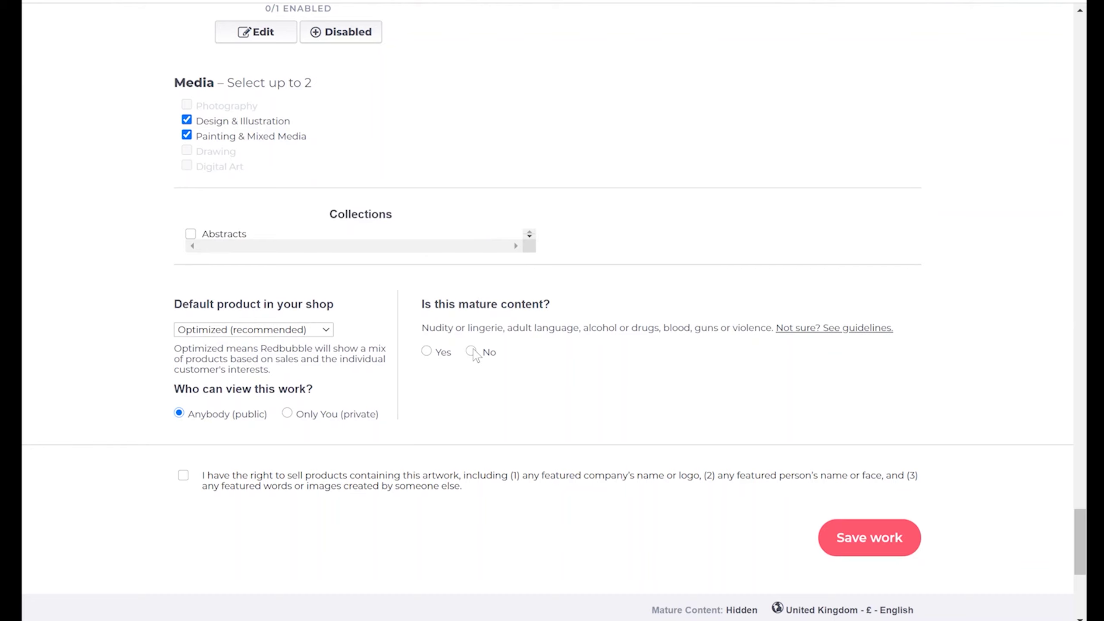
scroll(552, 462, "down", 5)
scroll(606, 421, "up", 5)
left_click(869, 537)
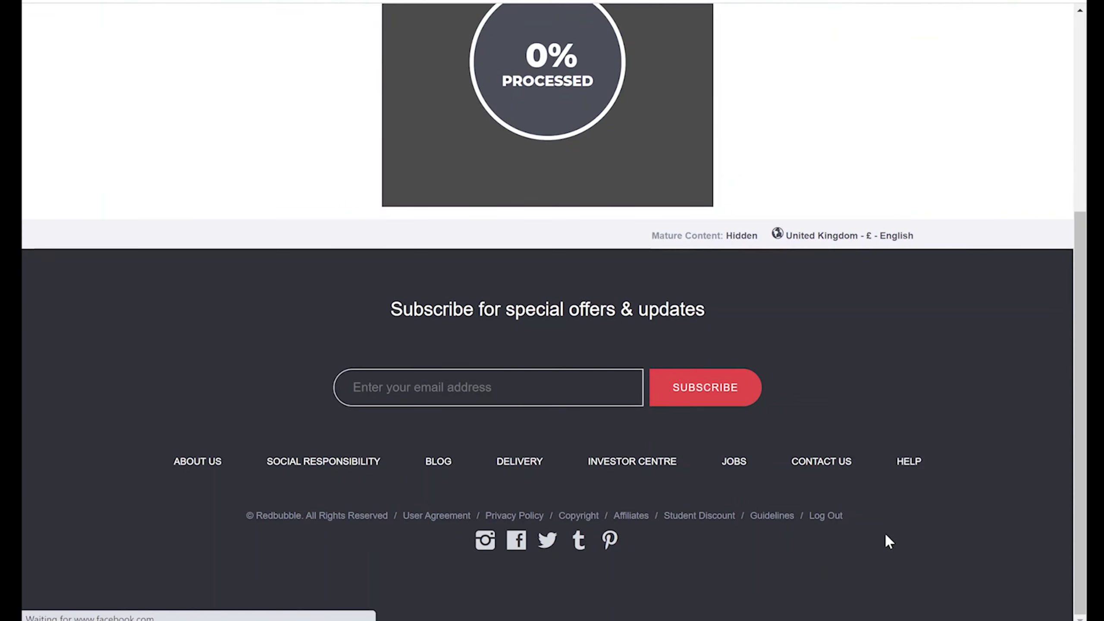
scroll(755, 393, "up", 5)
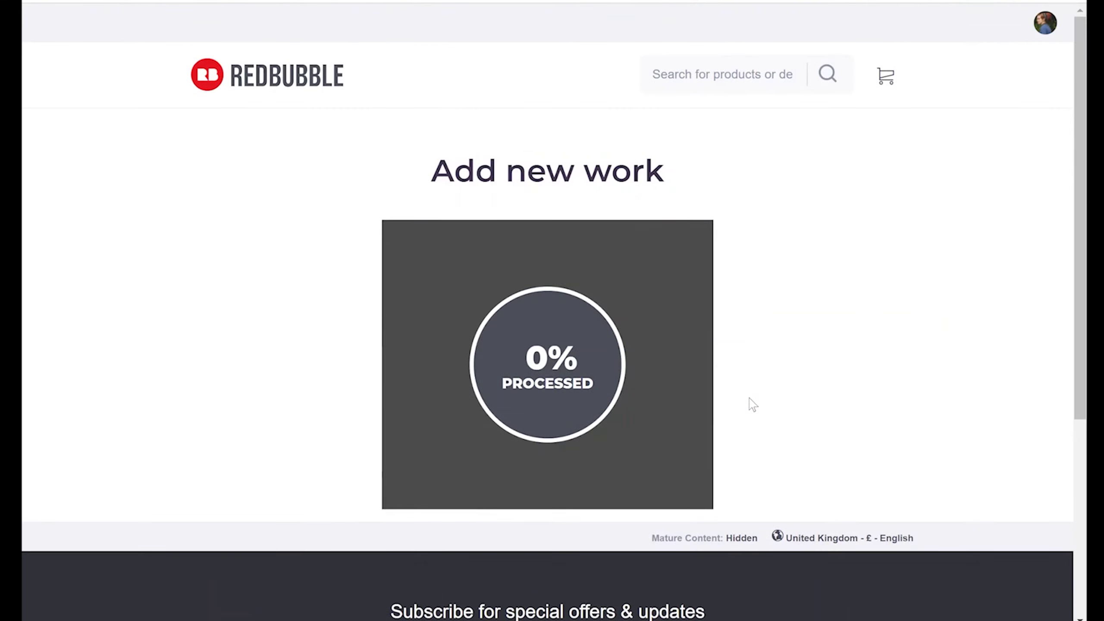